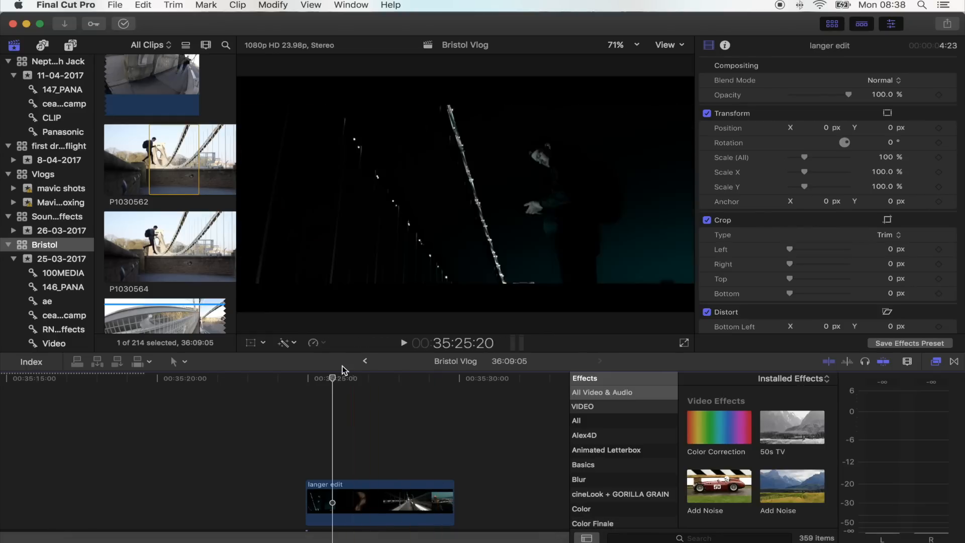
Scrub and play through the "langer edit" clip on the timeline to review its effect.
drag(341, 383, 340, 384)
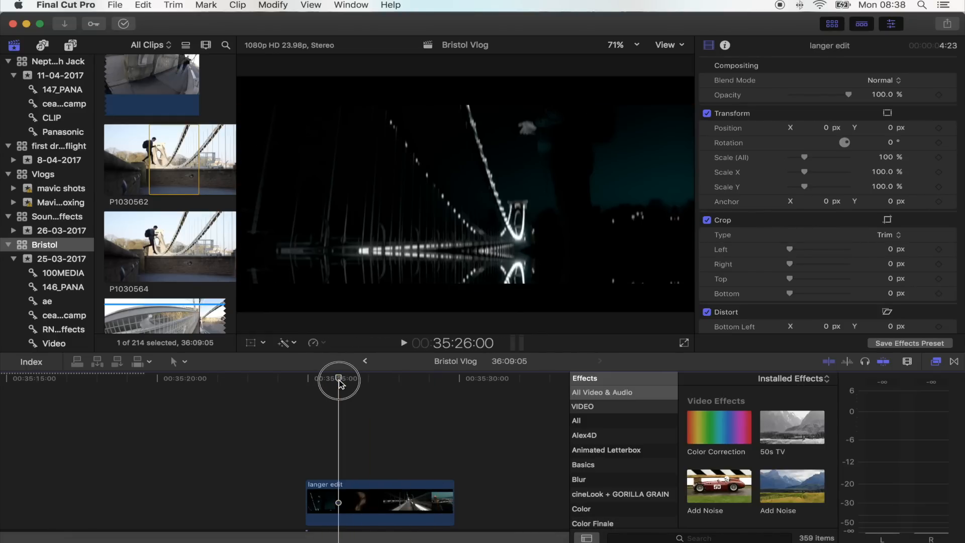
drag(338, 383, 335, 385)
key(space)
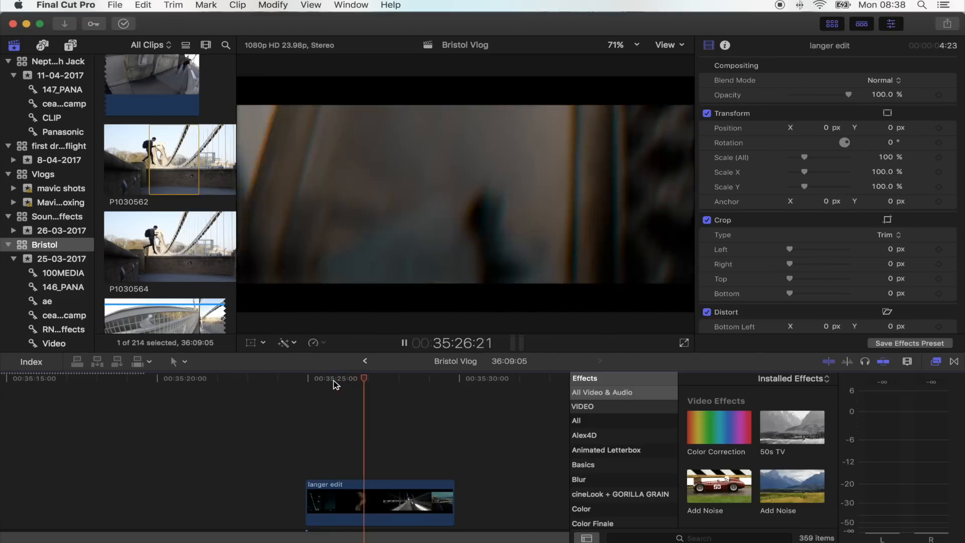
key(space)
drag(345, 380, 367, 381)
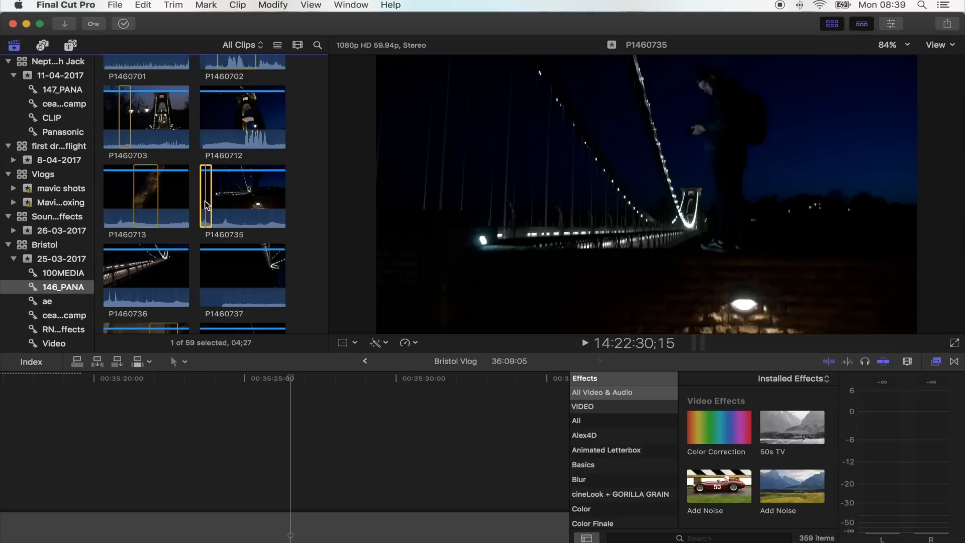
Connect clip P1460735 to the Bristol Vlog timeline, and connect the marked range of P1460703 above it at 35:33:13.
key(q)
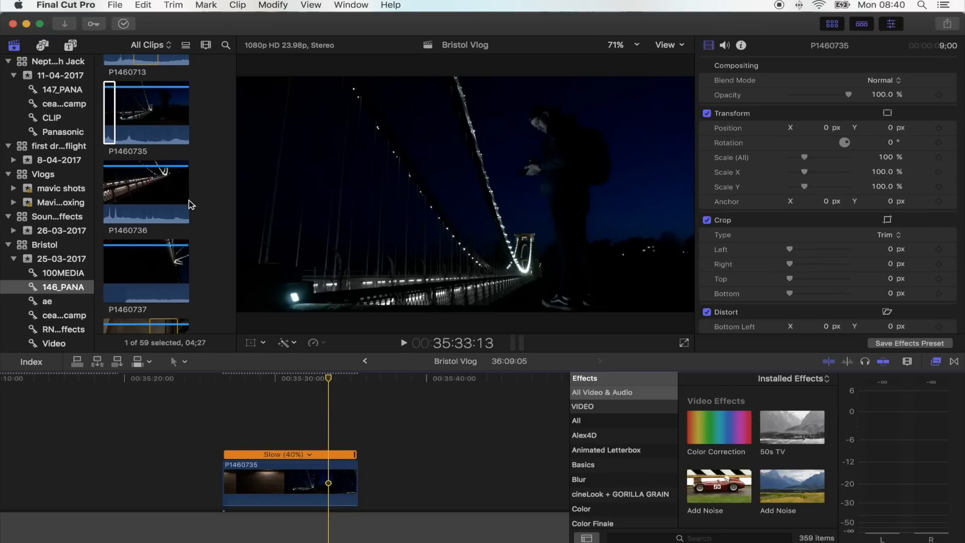
scroll(146, 201, up, 6)
click(126, 212)
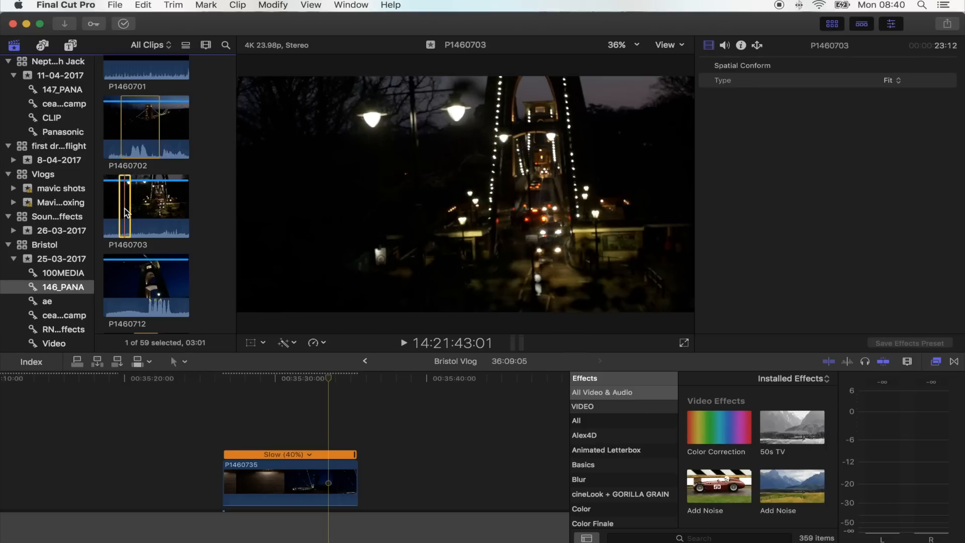
key(q)
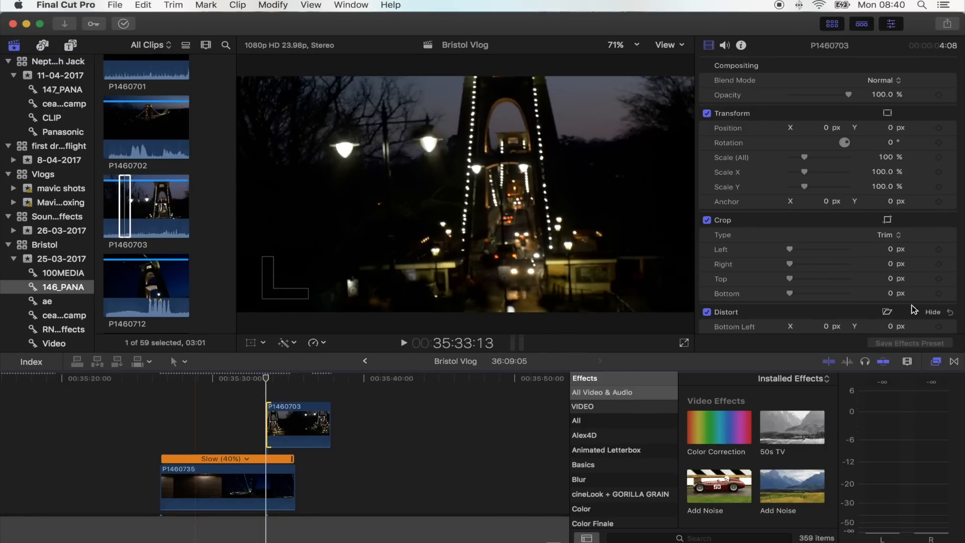
Apply the RollWorld transition Rollworld Down to clip P1460703, keeping it only at the clip's start.
click(954, 361)
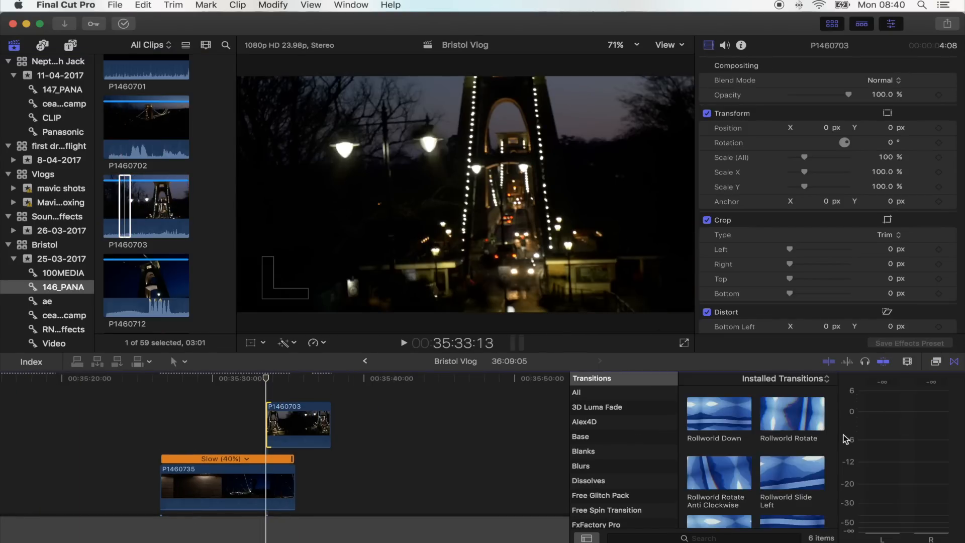
scroll(641, 463, down, 10)
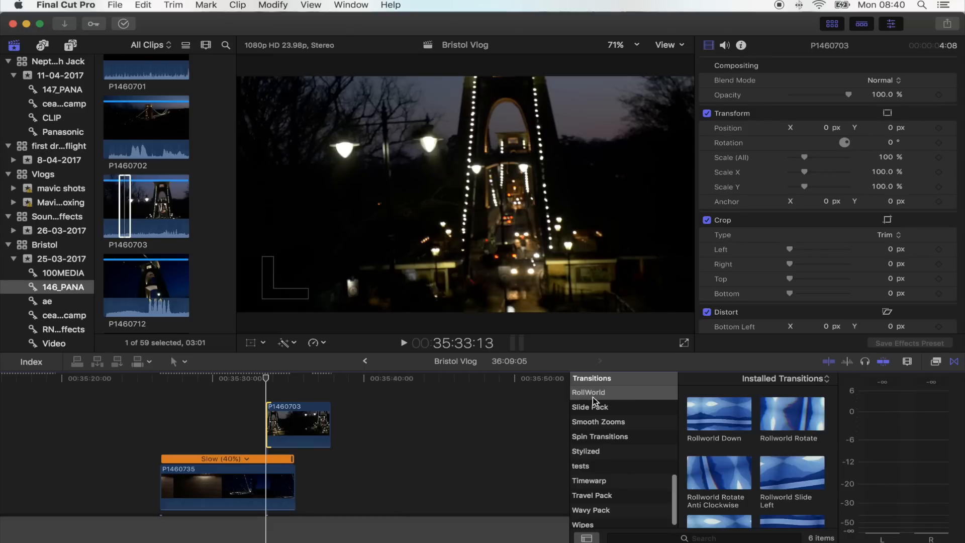
scroll(656, 419, up, 2)
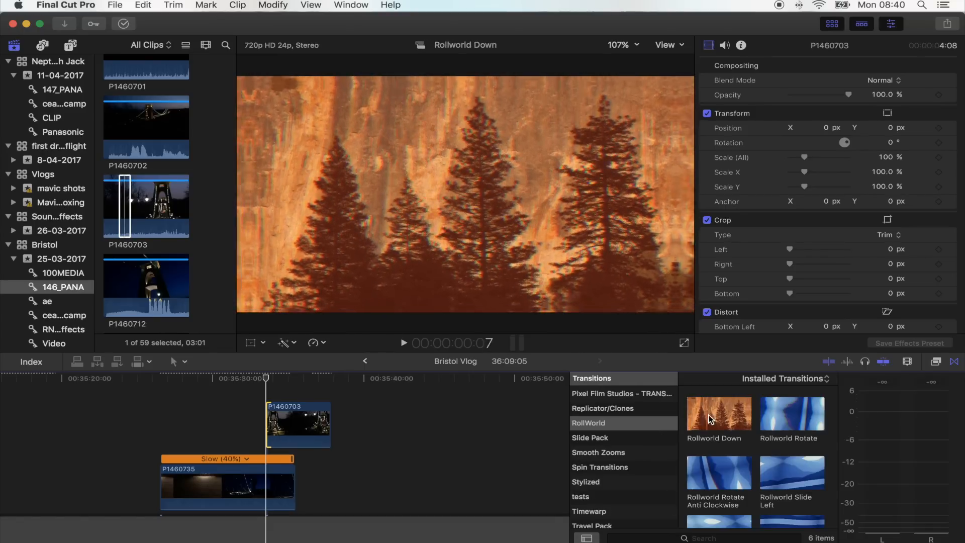
drag(719, 415, 271, 430)
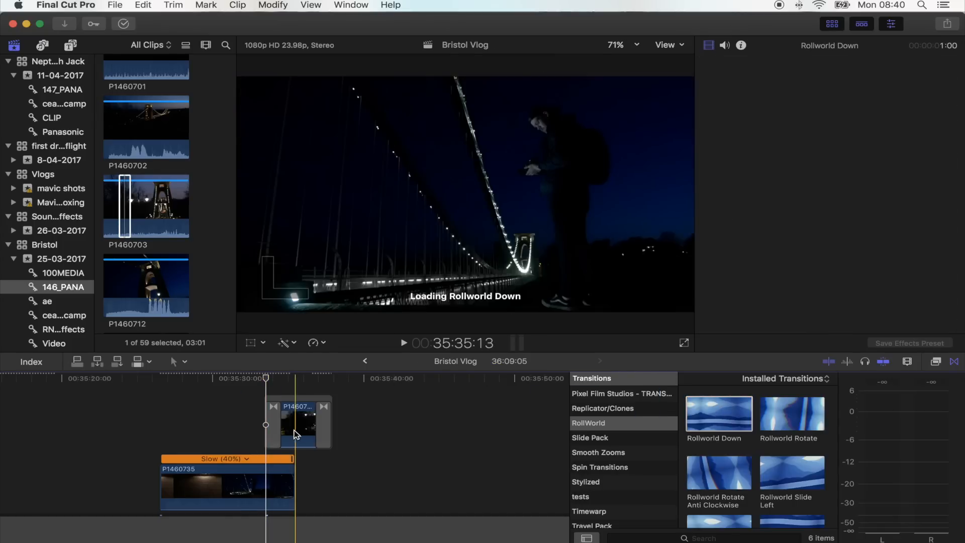
click(326, 422)
key(BackSpace)
Lengthen the Rollworld Down transition at the start of P1460703 to 1:07 and play it back.
key(super+equal)
drag(305, 430, 315, 428)
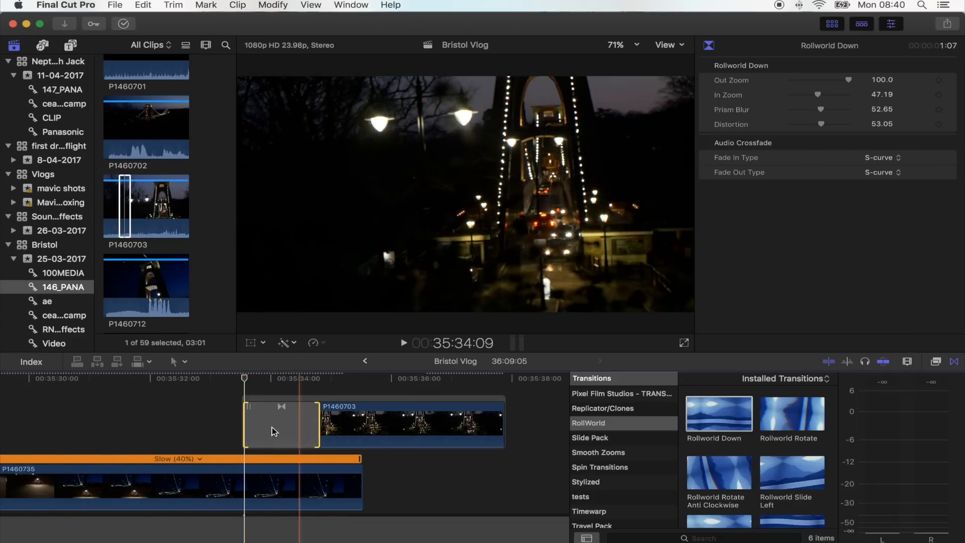
key(space)
key(space)
scroll(271, 428, up, 2)
click(250, 390)
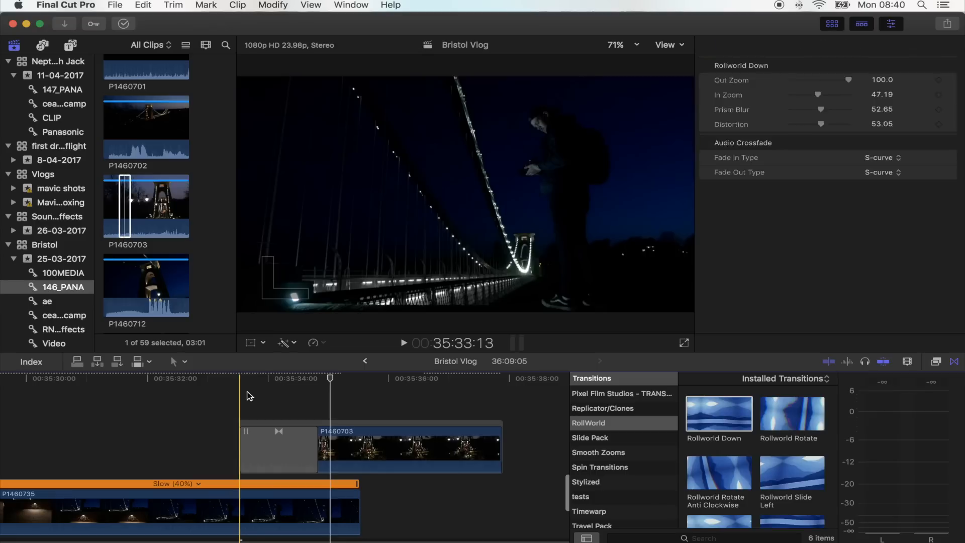
Place the playhead at 35:39:11, past the end of P1460703, and look through the 146_PANA footage for the next clip.
scroll(246, 392, right, 3)
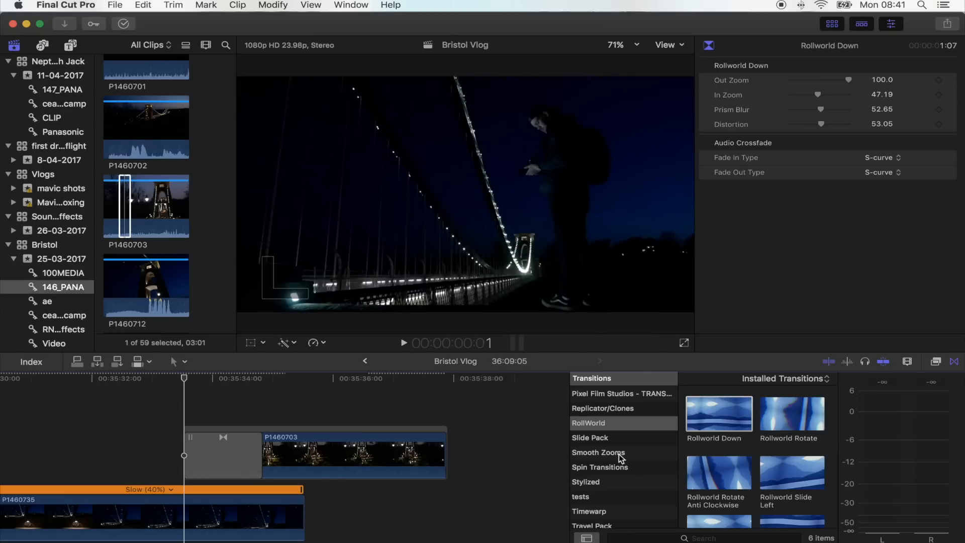
scroll(523, 454, right, 5)
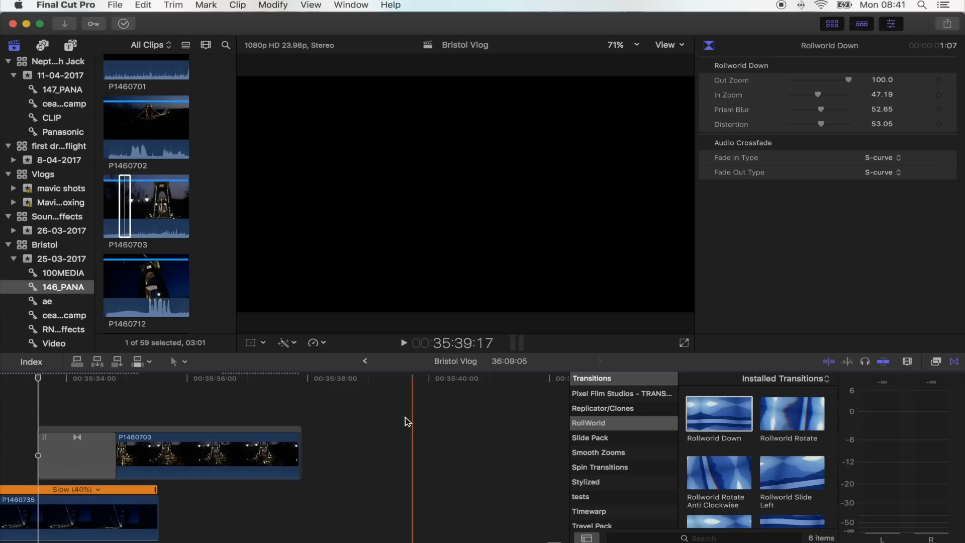
click(397, 387)
scroll(153, 149, up, 10)
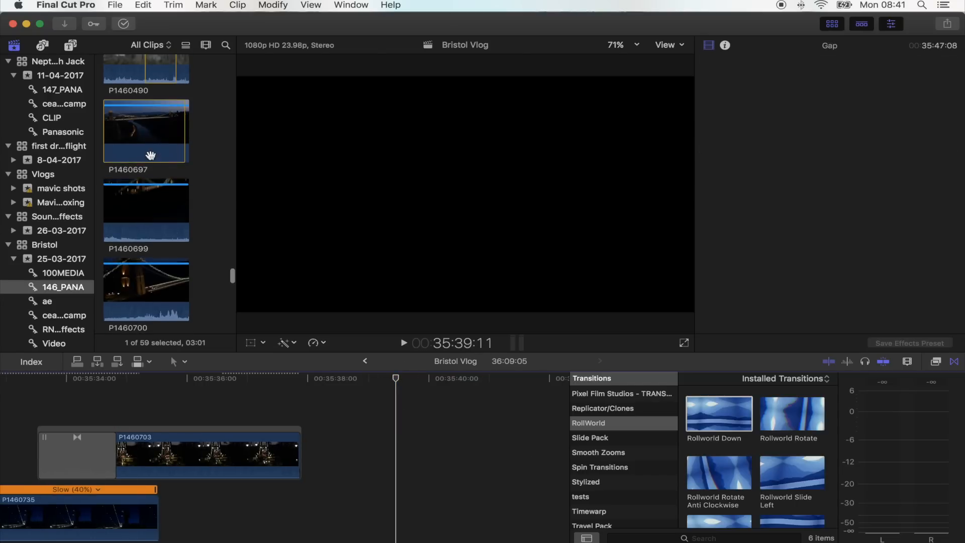
Add a Custom solid generator beneath clip P1460743 and align its start with that clip's transition.
key(alt+super+1)
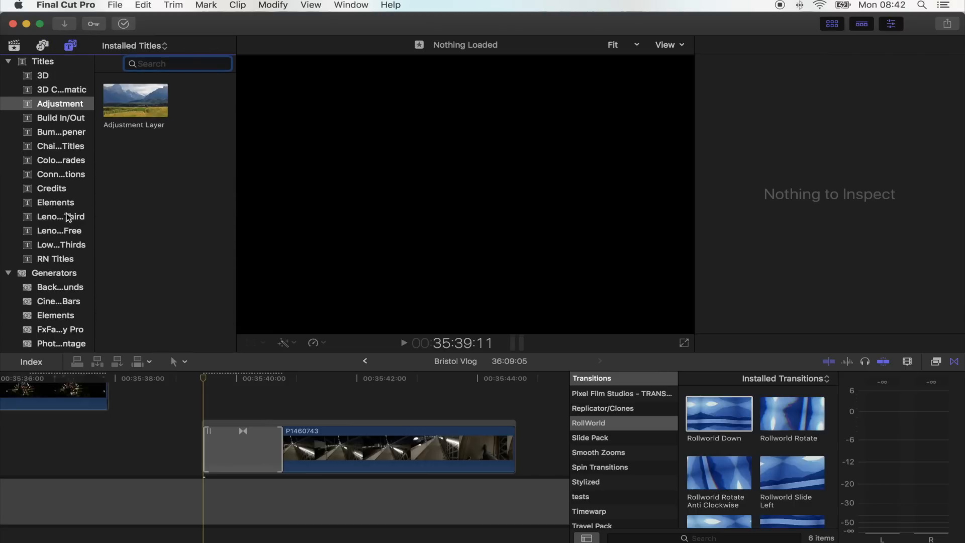
scroll(89, 347, down, 3)
click(49, 330)
click(128, 110)
drag(128, 110, 237, 455)
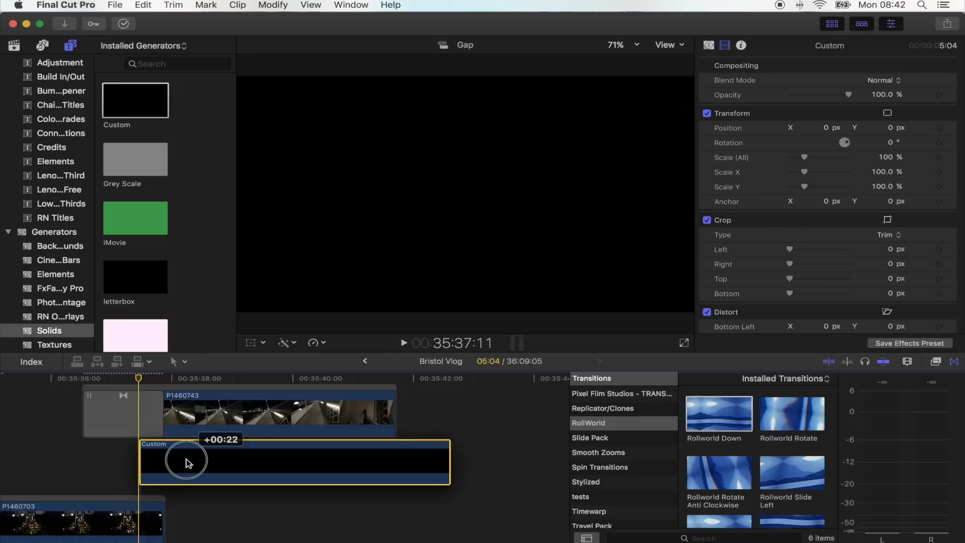
drag(187, 462, 186, 461)
key(space)
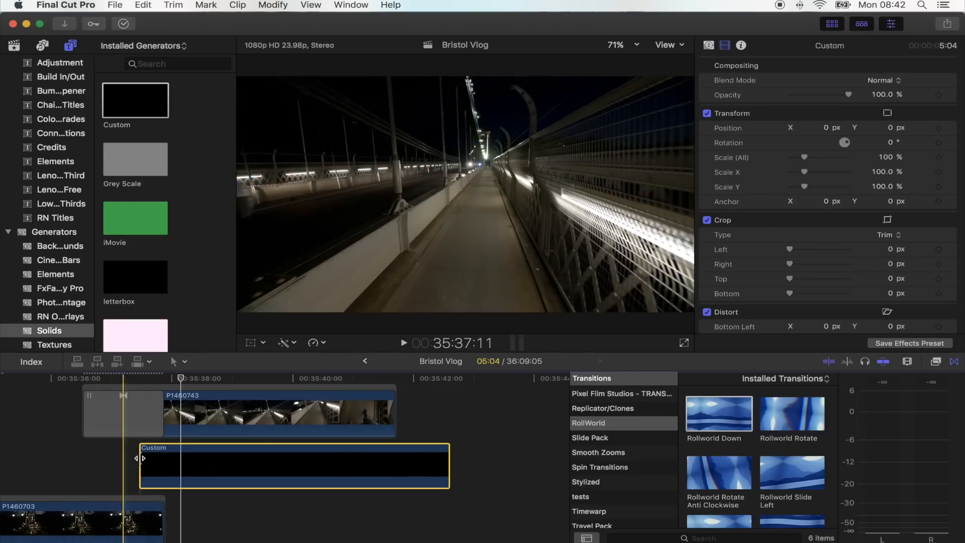
drag(174, 466, 116, 466)
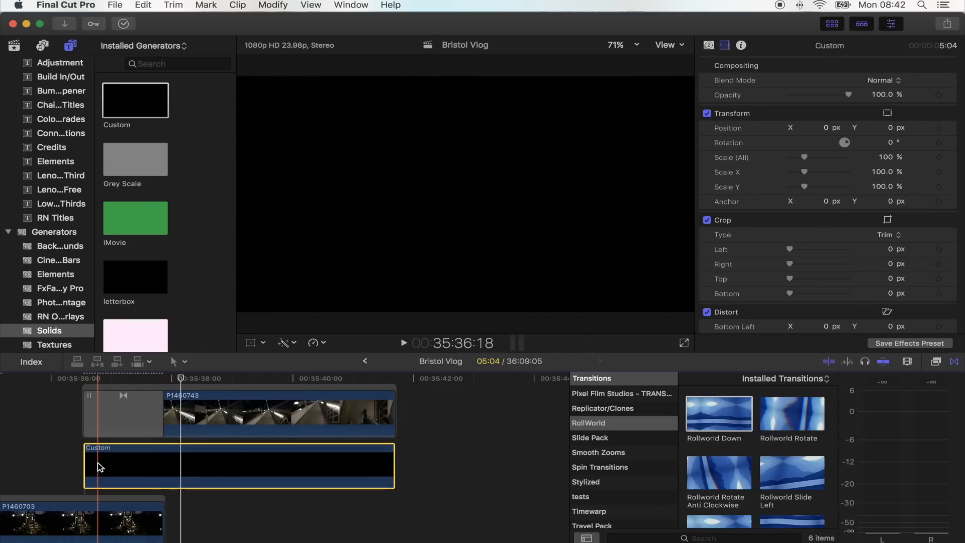
Add a Rollworld Slide Right transition only at the Custom solid's start, matching the length of the transition on P1460743 above.
click(86, 461)
scroll(760, 432, down, 2)
drag(719, 486, 98, 474)
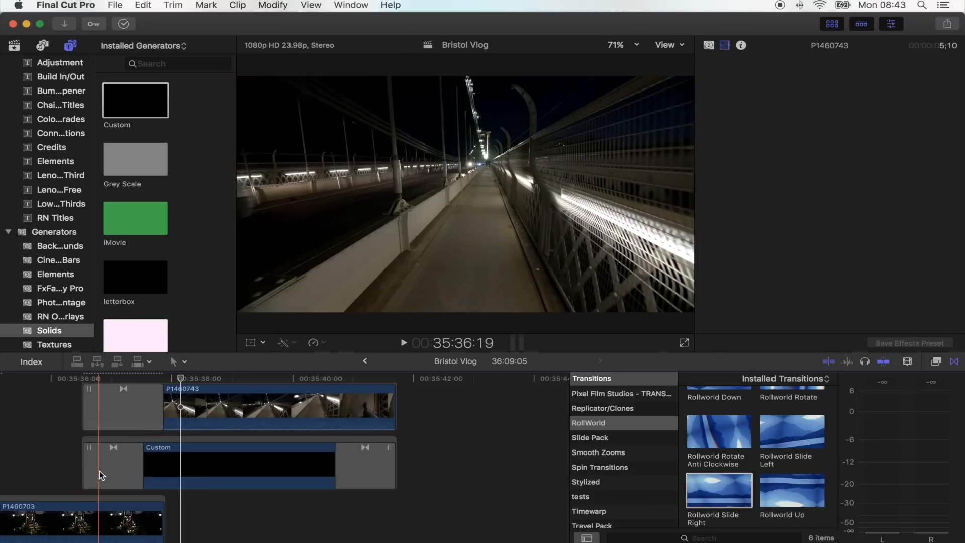
click(373, 467)
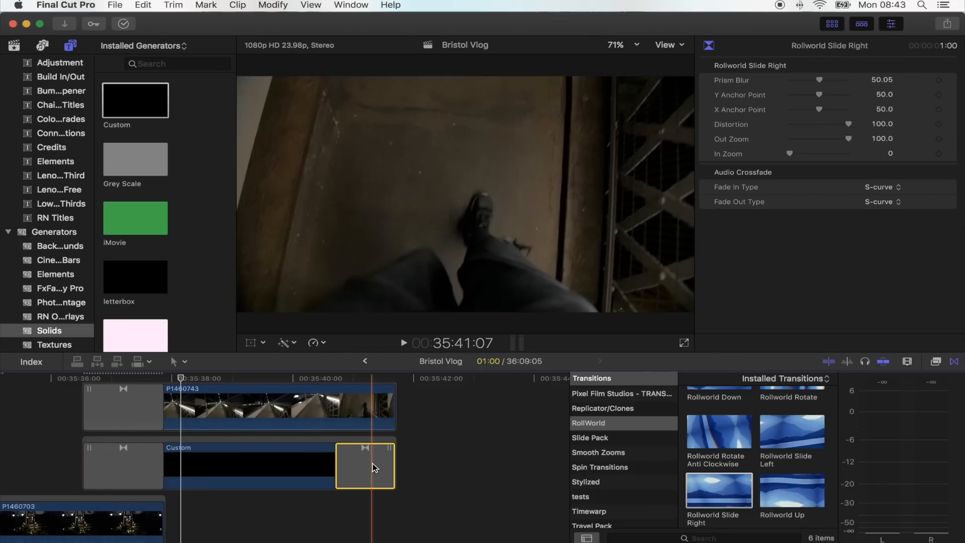
click(190, 478)
click(103, 399)
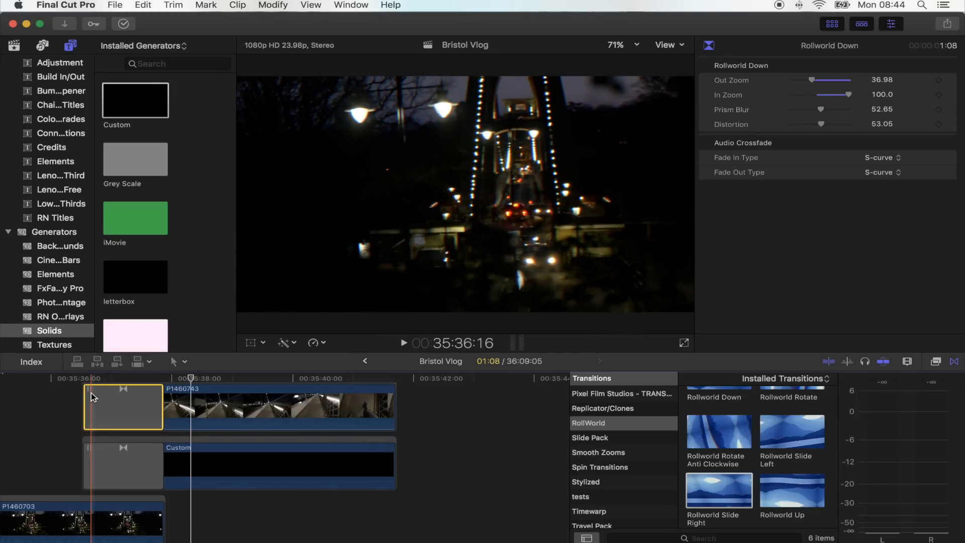
key(space)
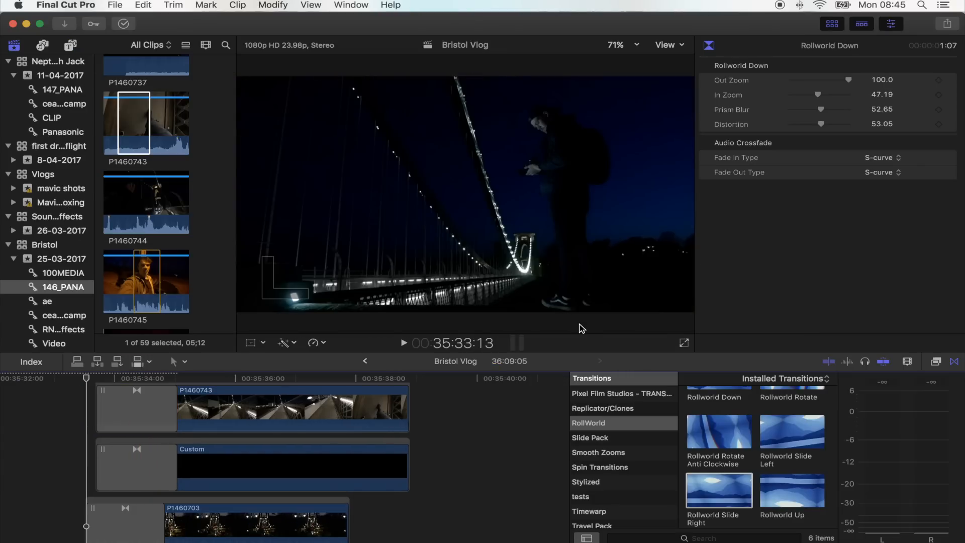
Connect clip P1460745 above P1460743 at 35:33:20, ending together with it, and give its start a lengthened Rollworld Slide Right transition.
scroll(476, 429, up, 4)
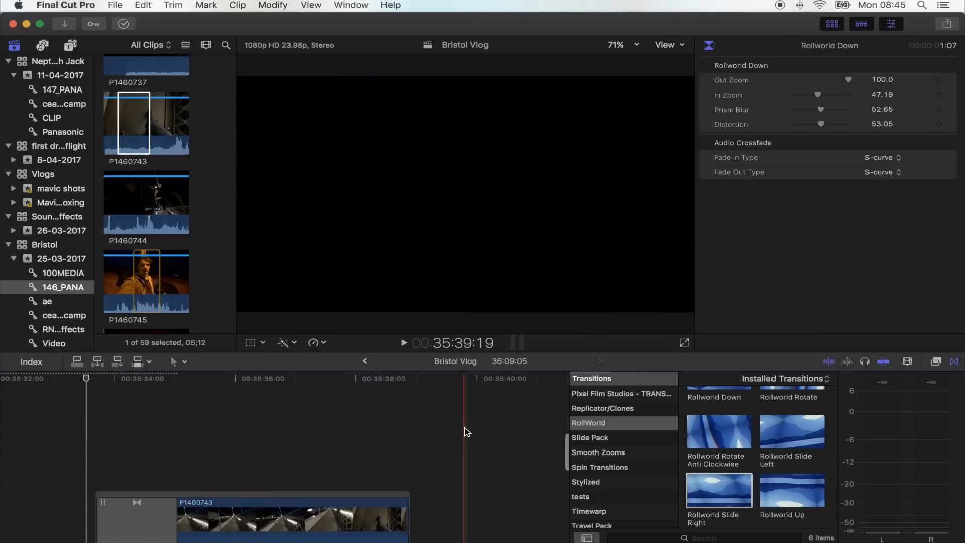
click(105, 418)
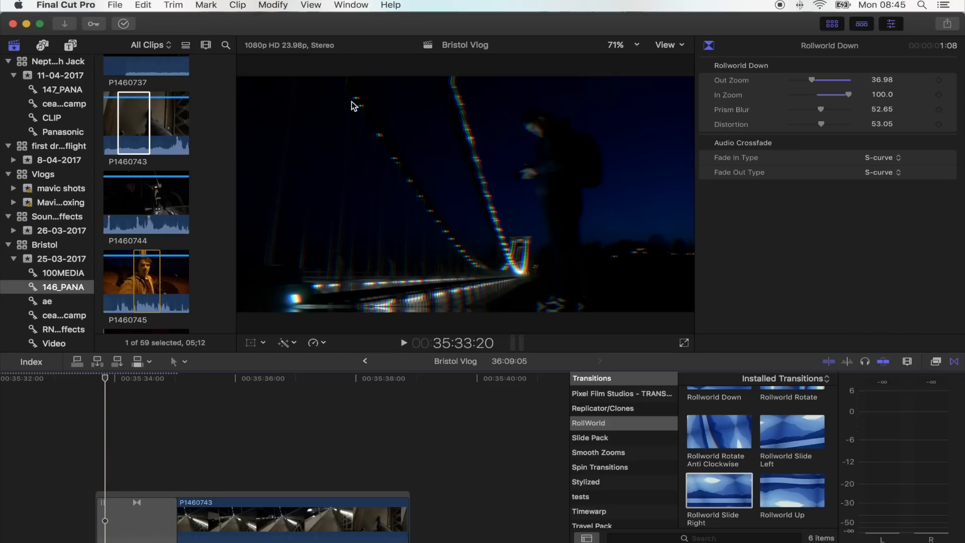
drag(147, 275, 131, 462)
key(alt+])
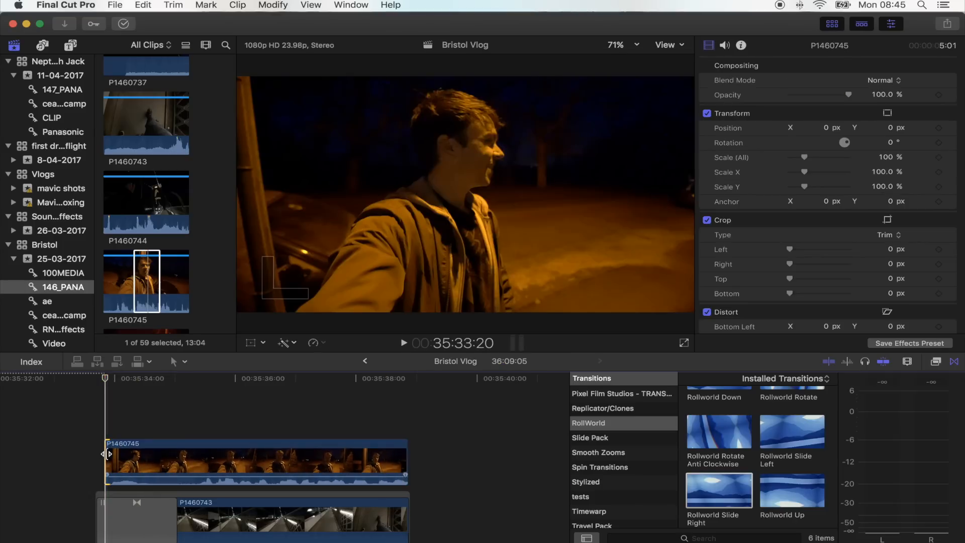
double_click(709, 501)
drag(160, 468, 187, 468)
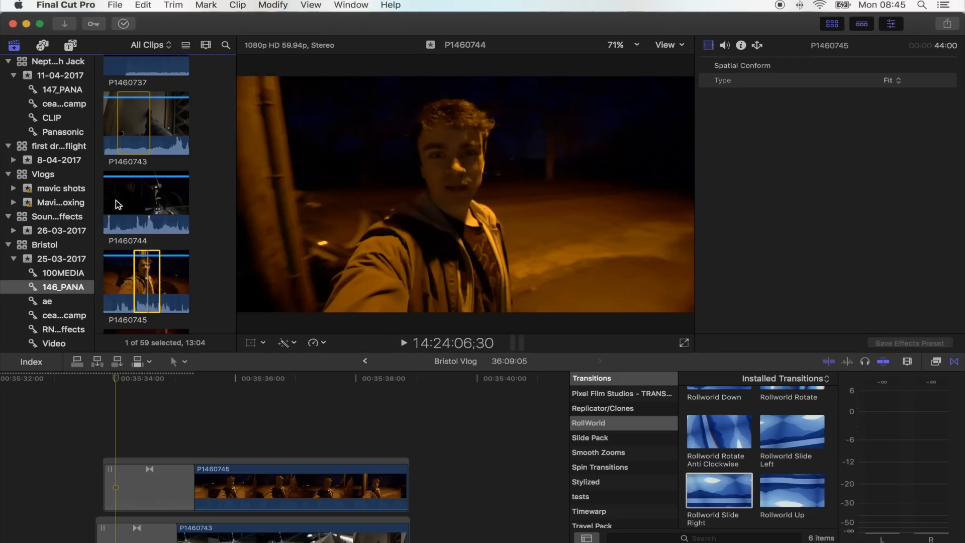
Connect clip P1460713 above P1460745 and apply a 1:13 Rollworld Slide Right transition to its start.
scroll(150, 231, up, 6)
drag(144, 129, 168, 457)
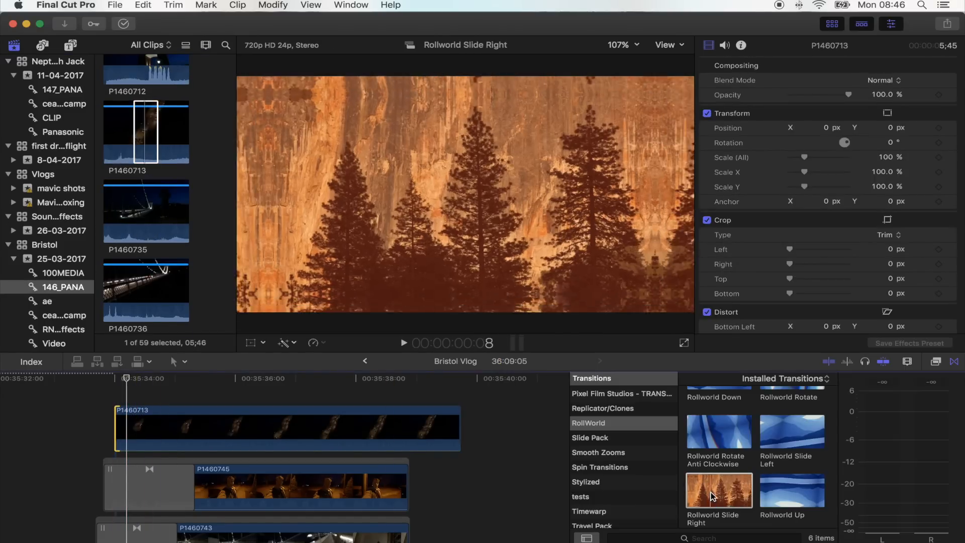
drag(718, 494, 205, 433)
Place a copy of the Custom solid storyline beneath P1460713, aligned with its start, and lengthen its transition to 1:13.
scroll(203, 434, down, 6)
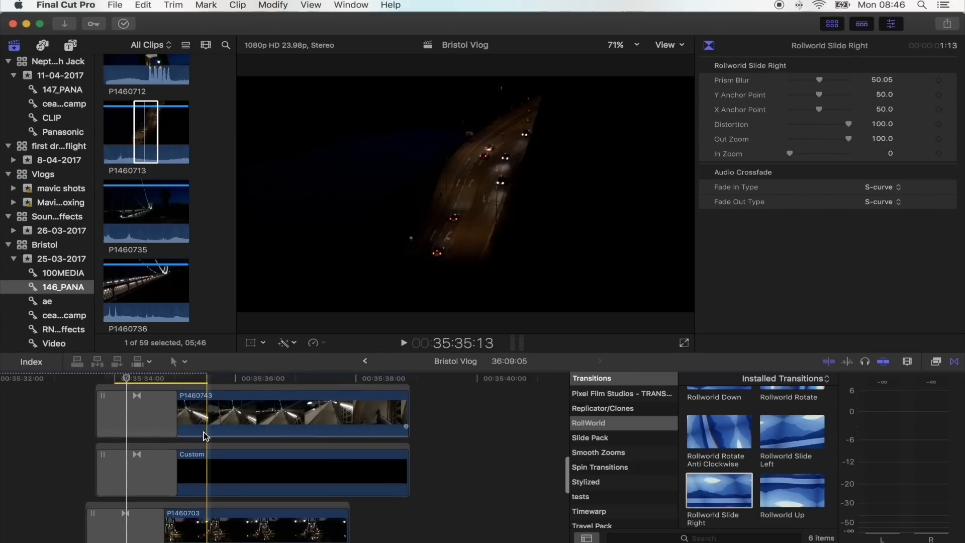
click(187, 422)
scroll(161, 430, up, 5)
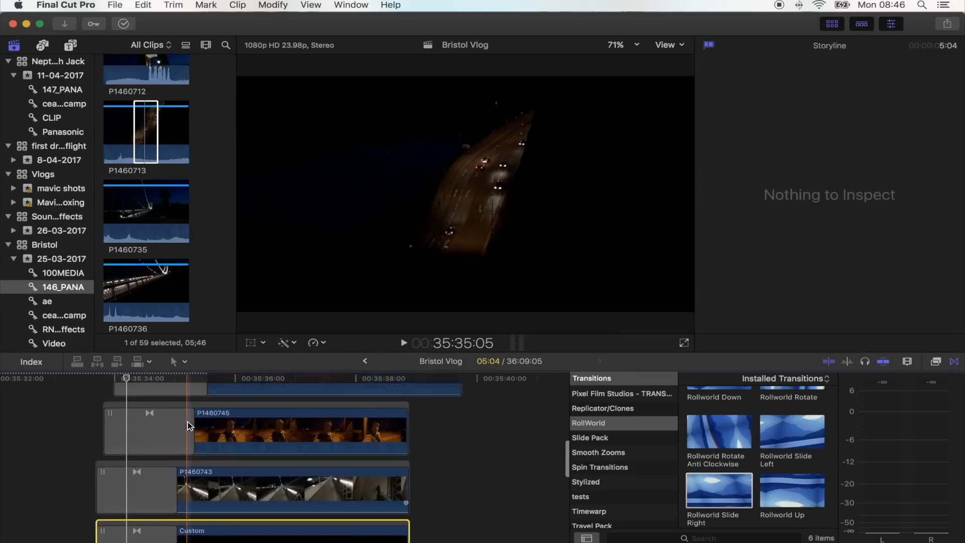
key(alt+v)
drag(165, 417, 156, 487)
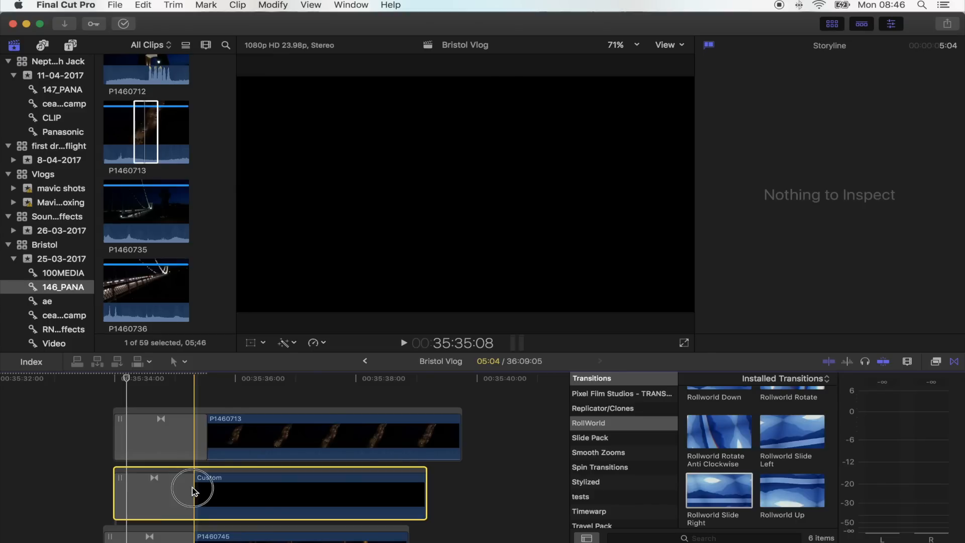
click(186, 490)
drag(194, 491, 207, 498)
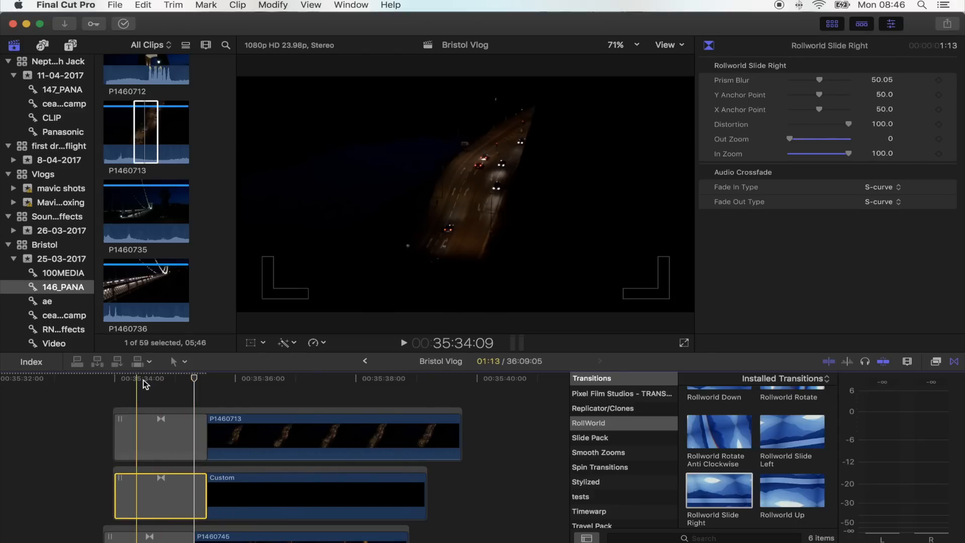
Replace the start transition of the Custom solid copy beneath P1460713 with Rollworld Up.
click(790, 480)
double_click(790, 480)
click(164, 492)
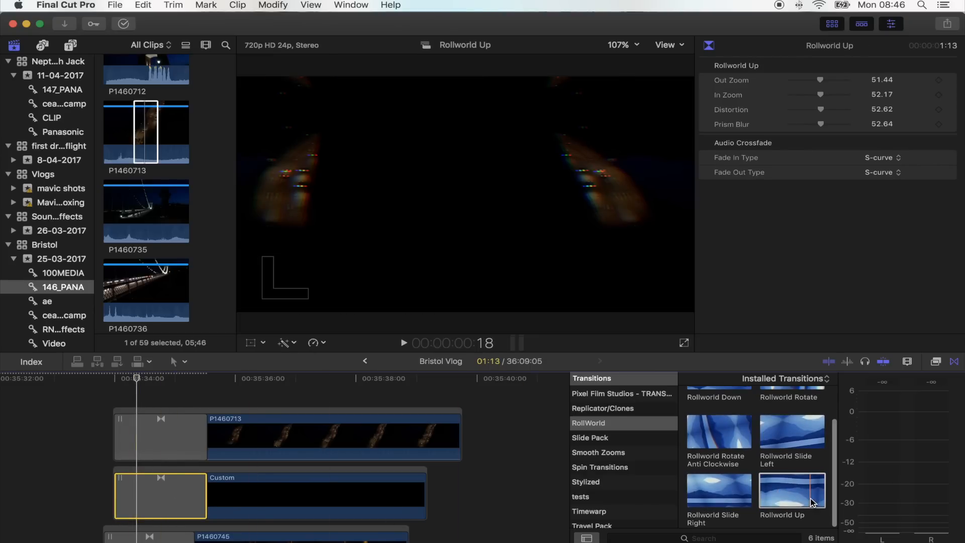
click(150, 433)
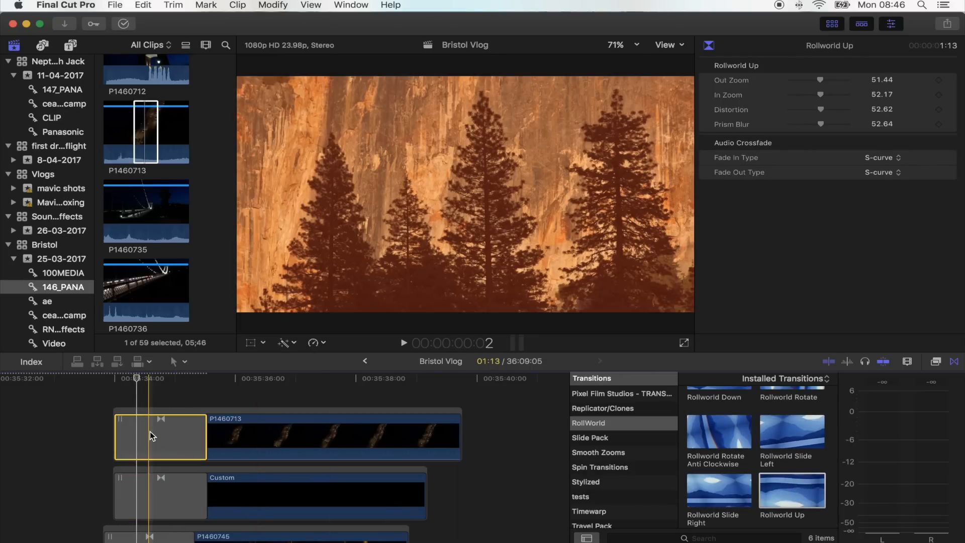
click(169, 503)
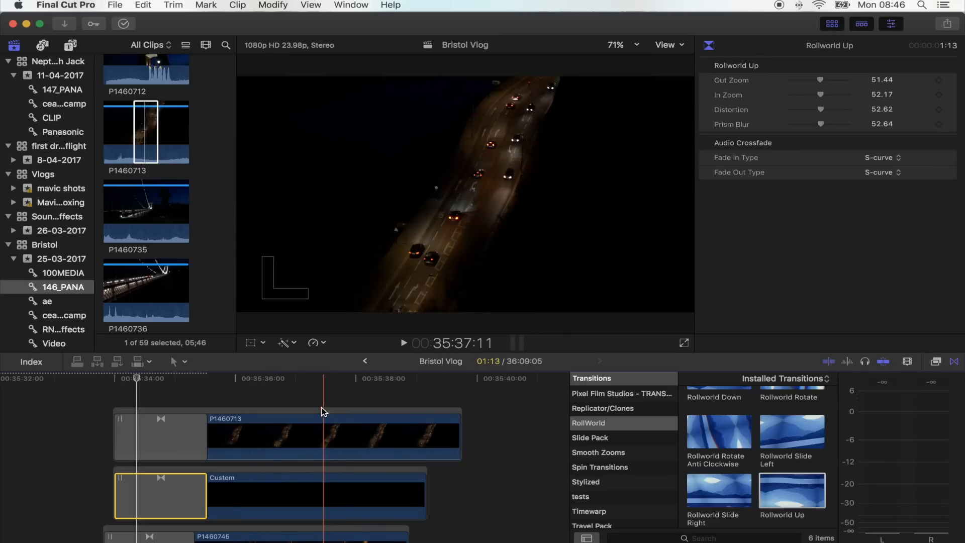
Select the start transitions of P1460713 and P1460703 and render that selection.
scroll(216, 409, left, 2)
click(215, 409)
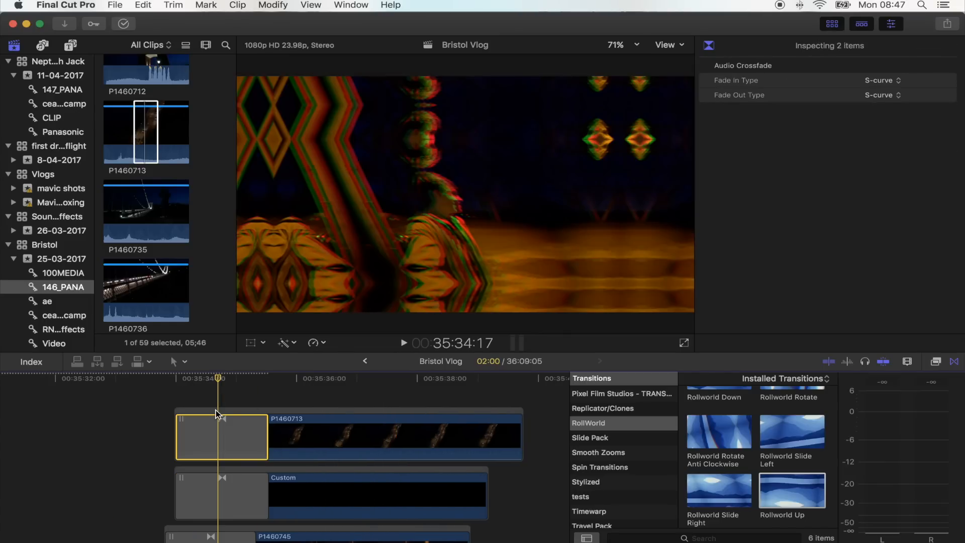
click(282, 5)
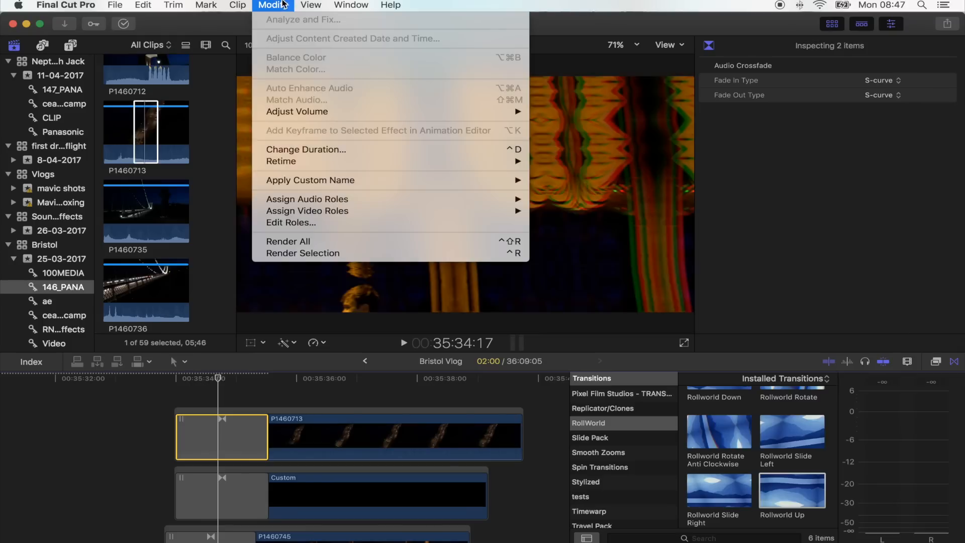
click(305, 252)
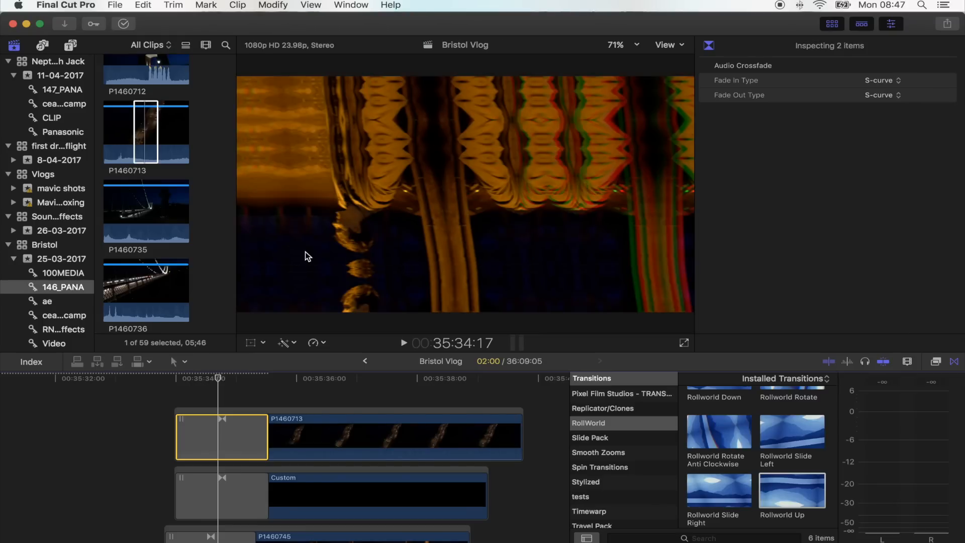
Play back the stacked RollWorld transitions from 35:33:13.
scroll(170, 456, down, 6)
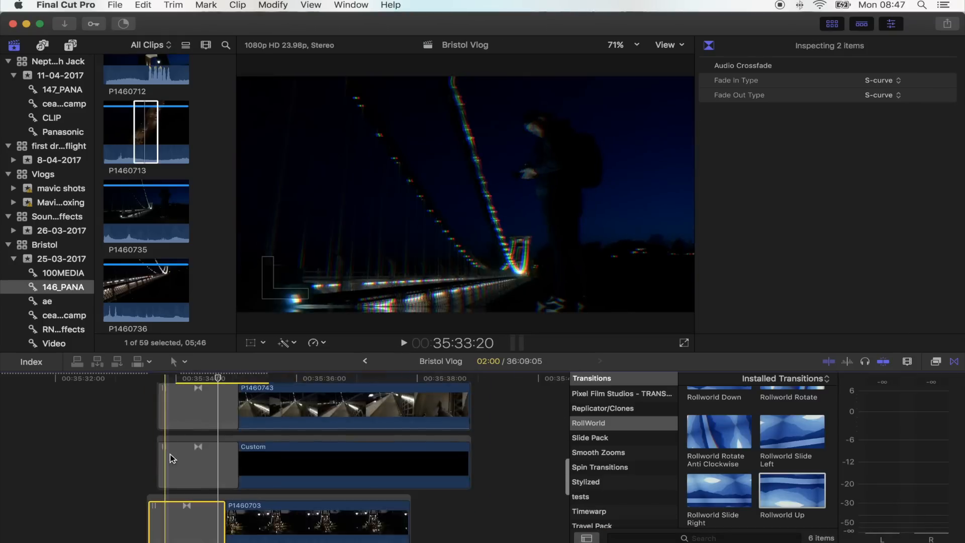
scroll(242, 460, up, 6)
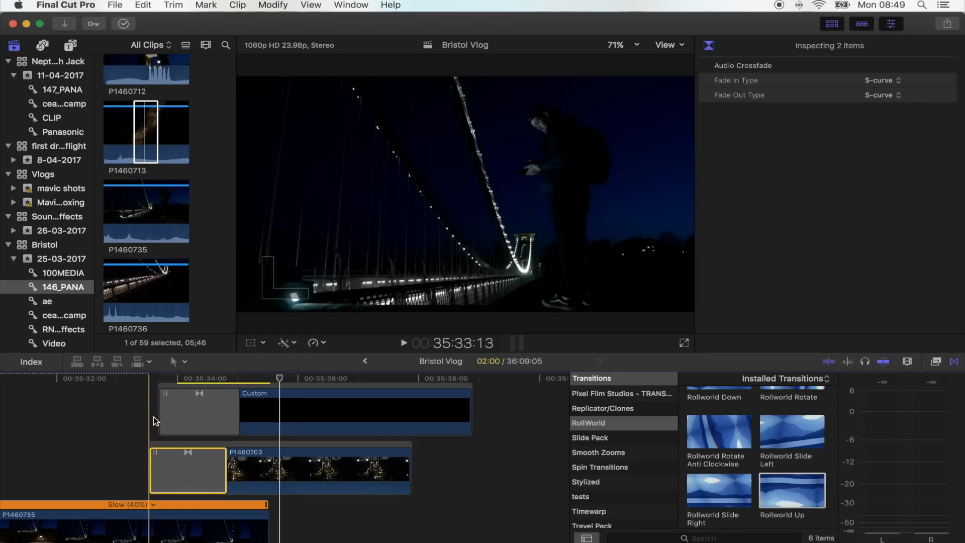
key(space)
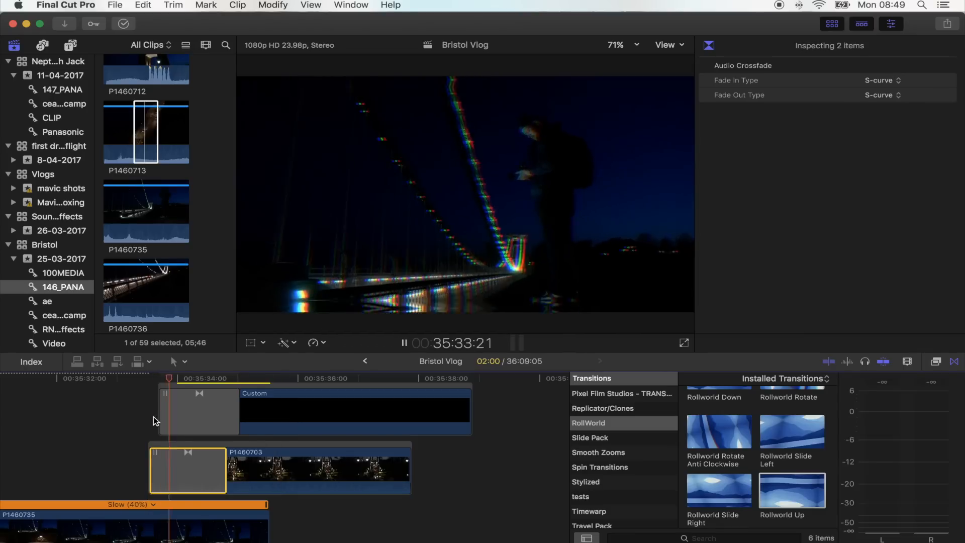
key(space)
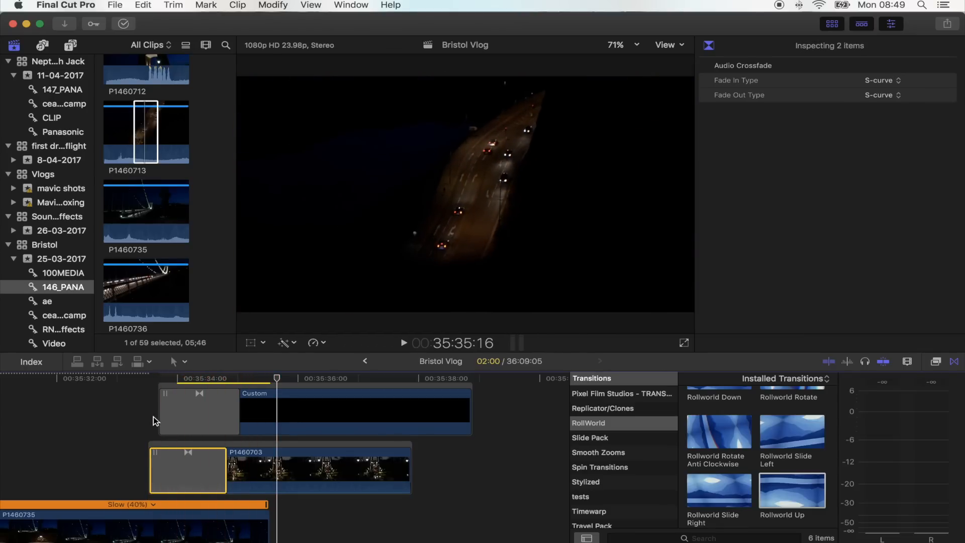
Stack clips P1460712 and P1460743 above P1460713, each with a lengthened Rollworld transition at its start.
scroll(154, 421, up, 4)
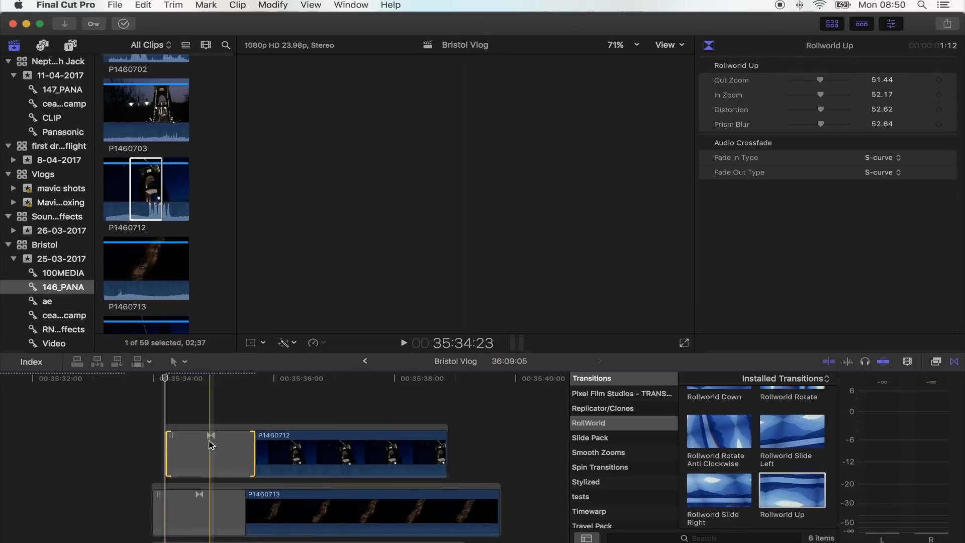
drag(169, 417, 169, 390)
click(200, 495)
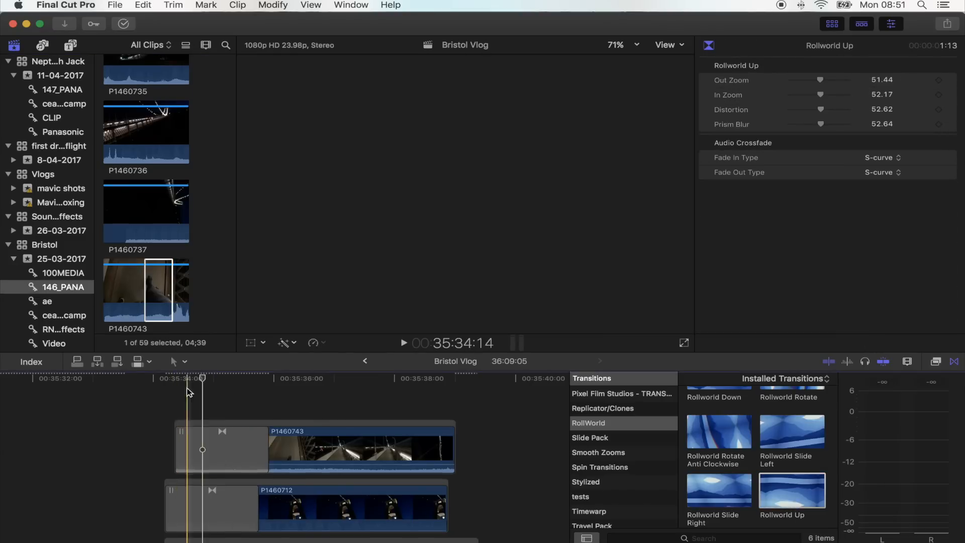
Render the selection that includes the start transition of the topmost P1460743 clip.
click(272, 5)
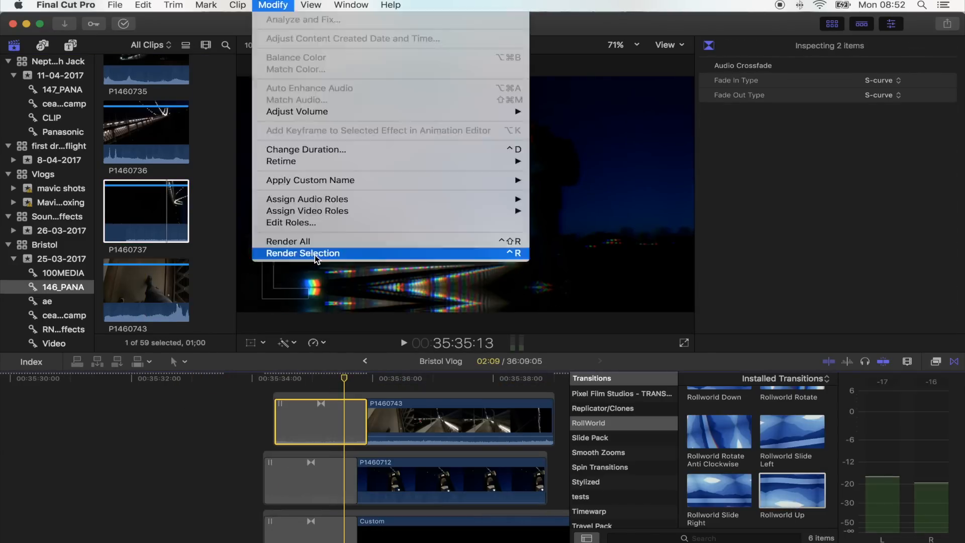
click(316, 253)
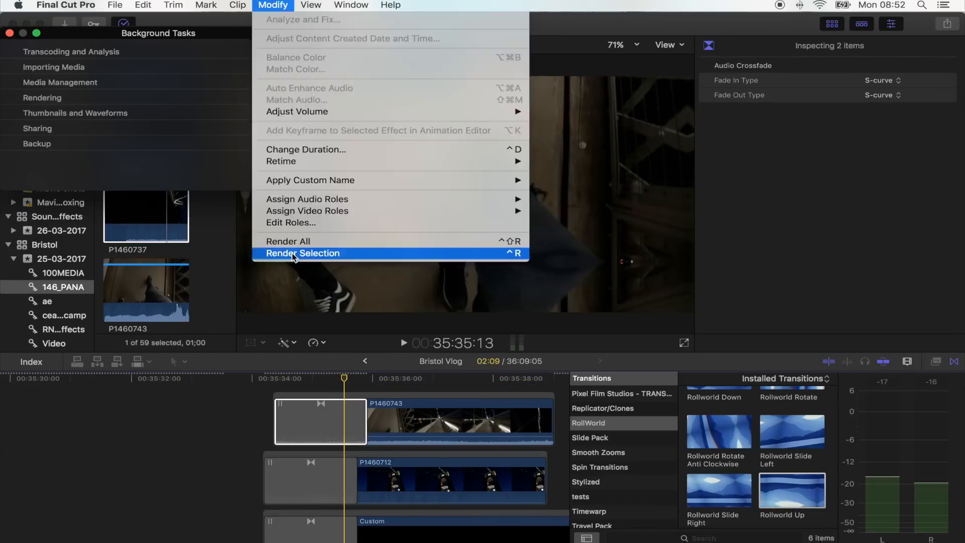
click(316, 253)
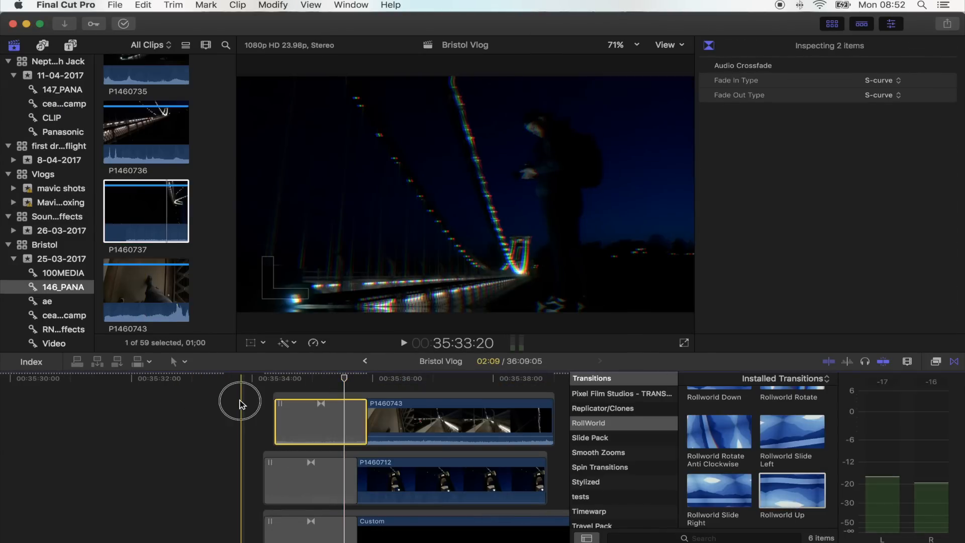
Connect an Adjustment Layer title above the topmost P1460743 clip, starting ahead of its transition.
click(240, 405)
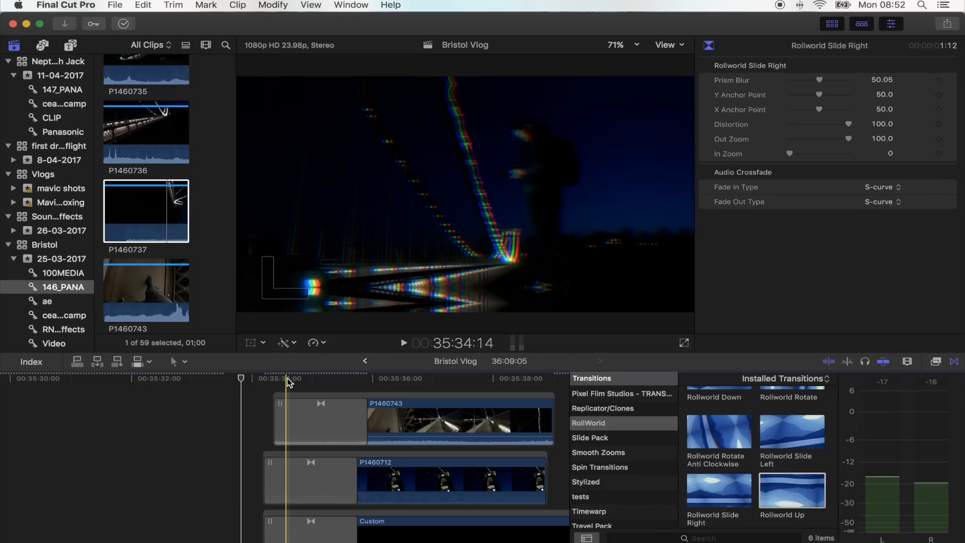
scroll(264, 387, down, 3)
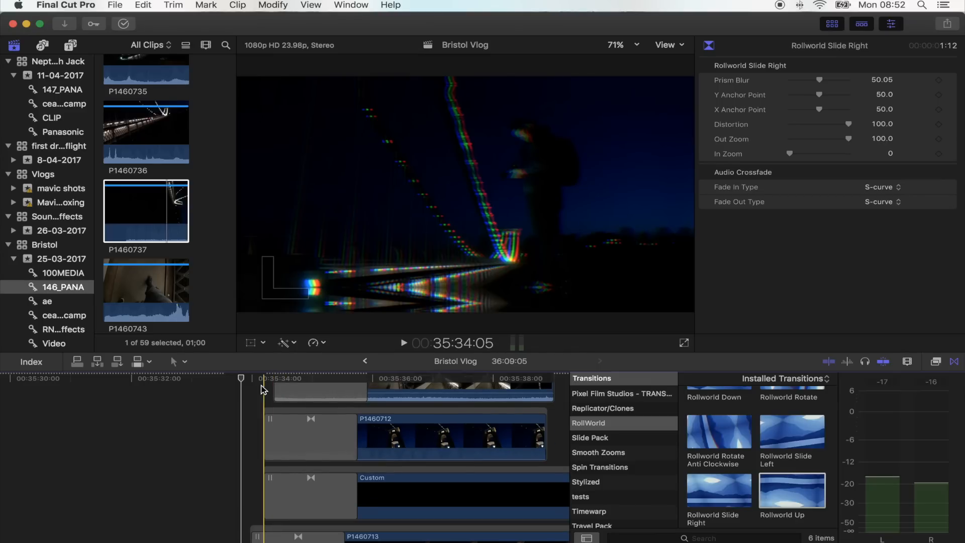
scroll(251, 391, up, 4)
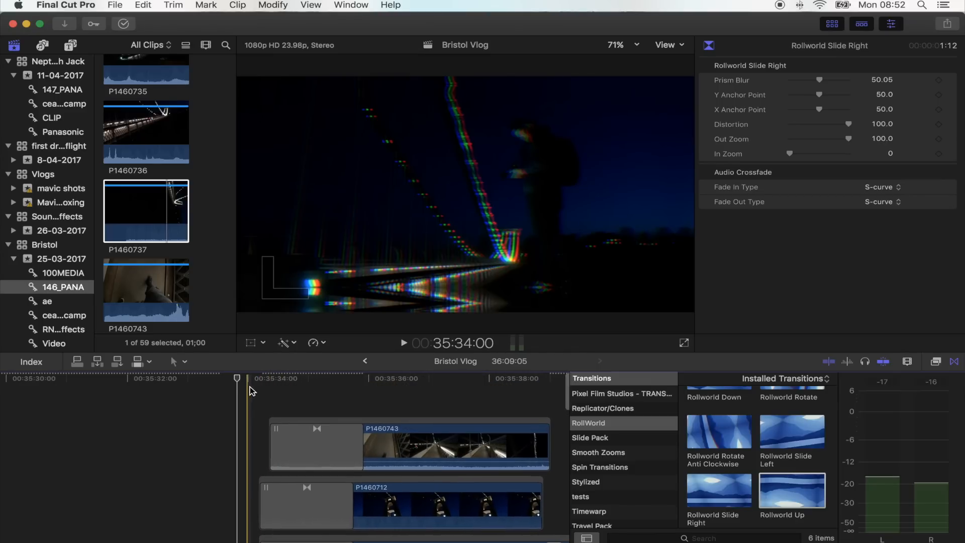
click(71, 44)
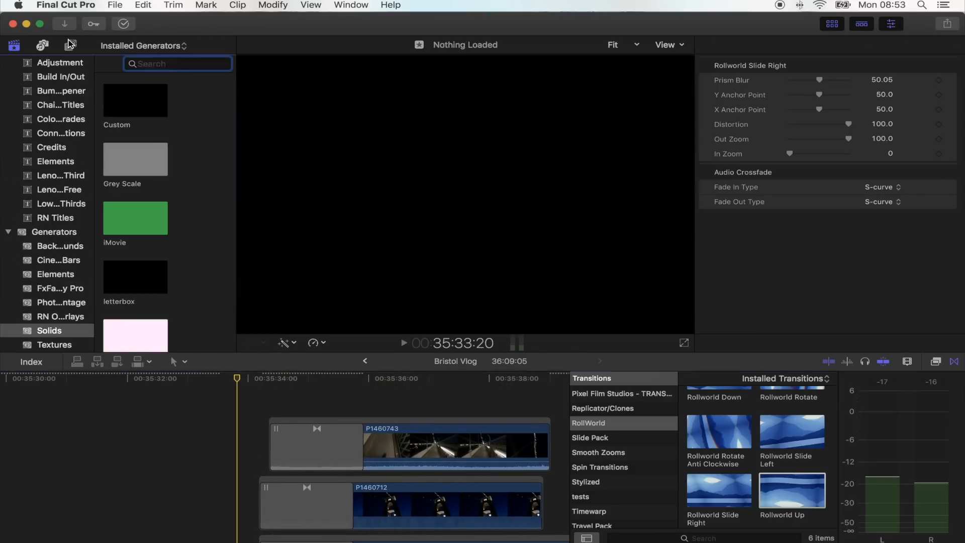
scroll(53, 104, up, 2)
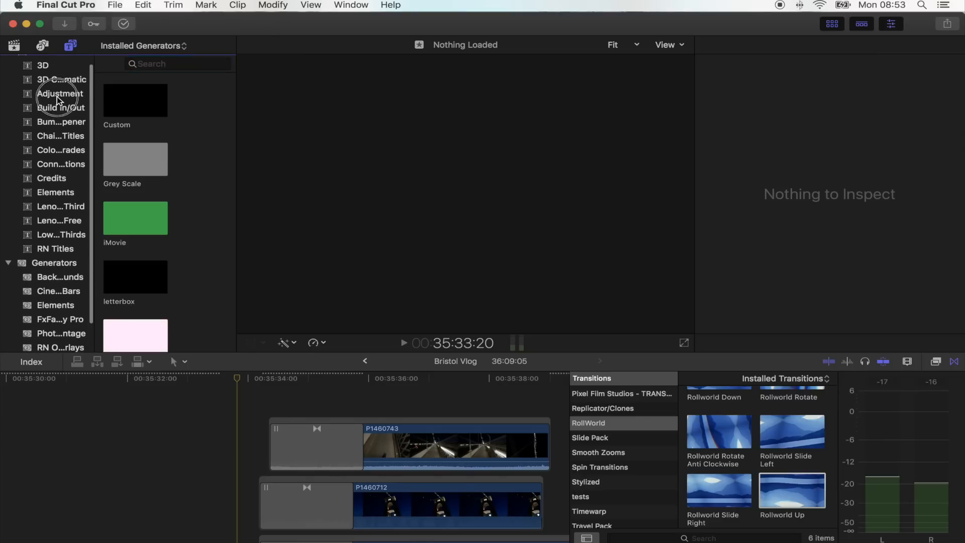
click(58, 95)
drag(115, 99, 174, 403)
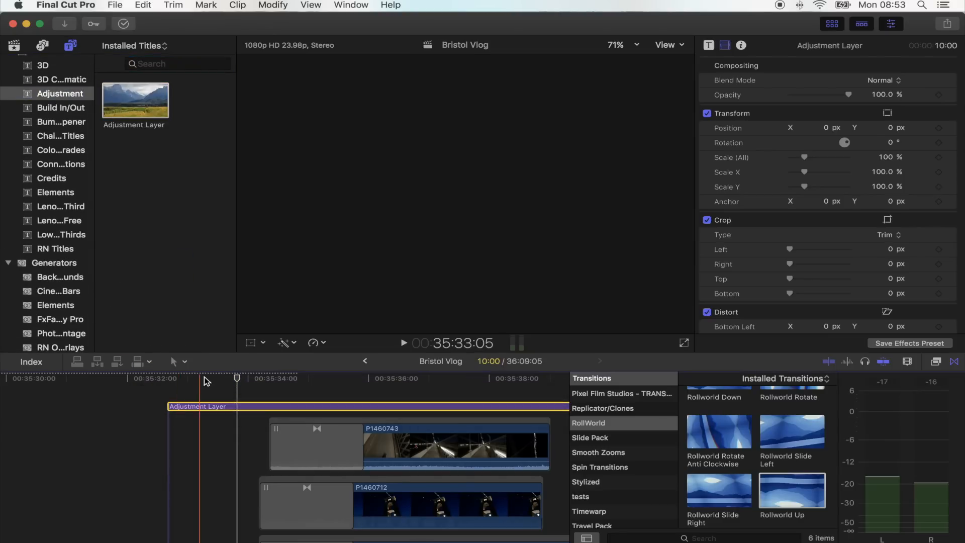
Apply the Directional blur effect to the Adjustment Layer.
click(935, 361)
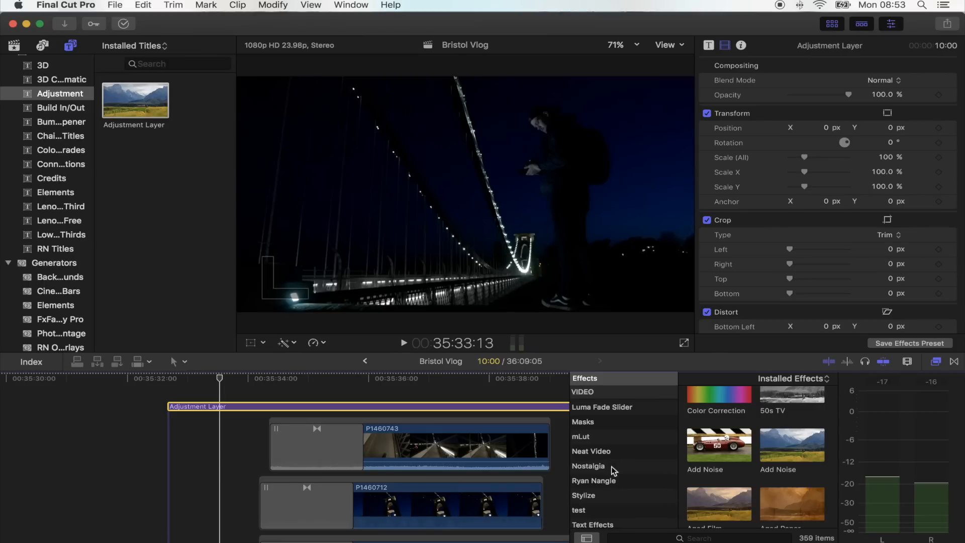
scroll(611, 467, down, 3)
scroll(614, 472, up, 5)
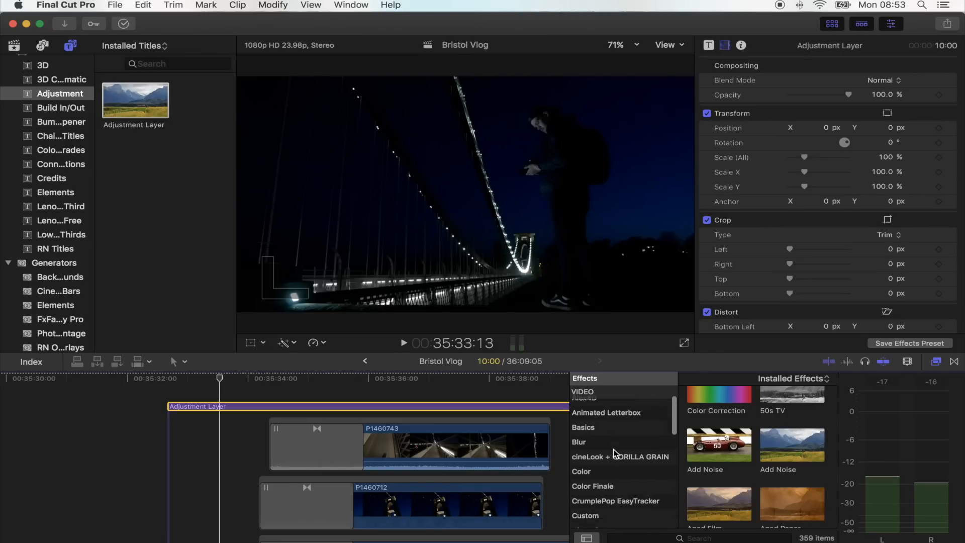
click(583, 467)
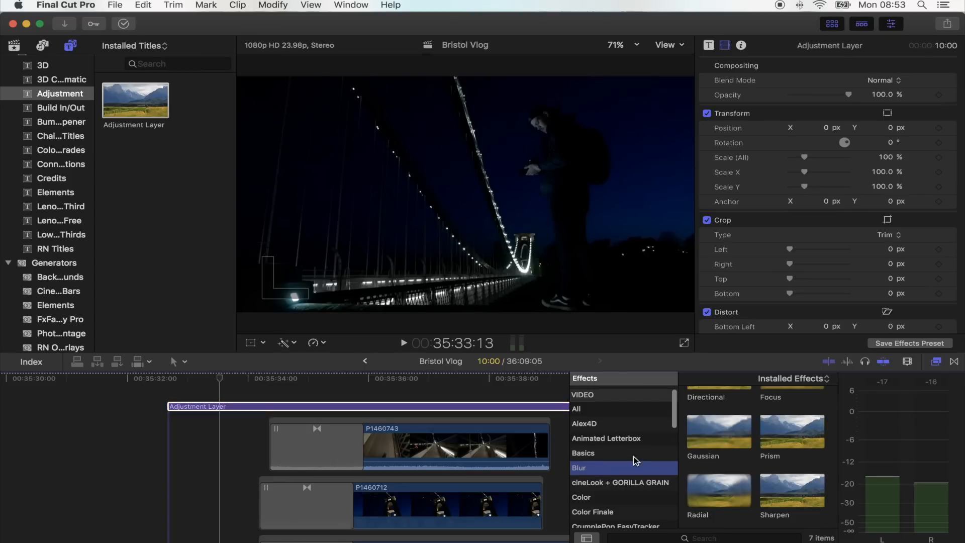
scroll(786, 498, down, 1)
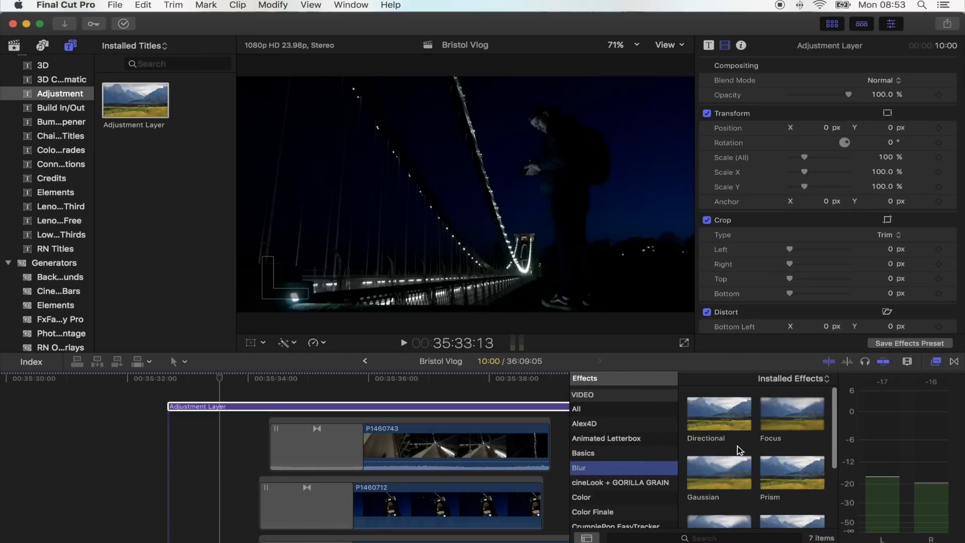
drag(728, 412, 246, 403)
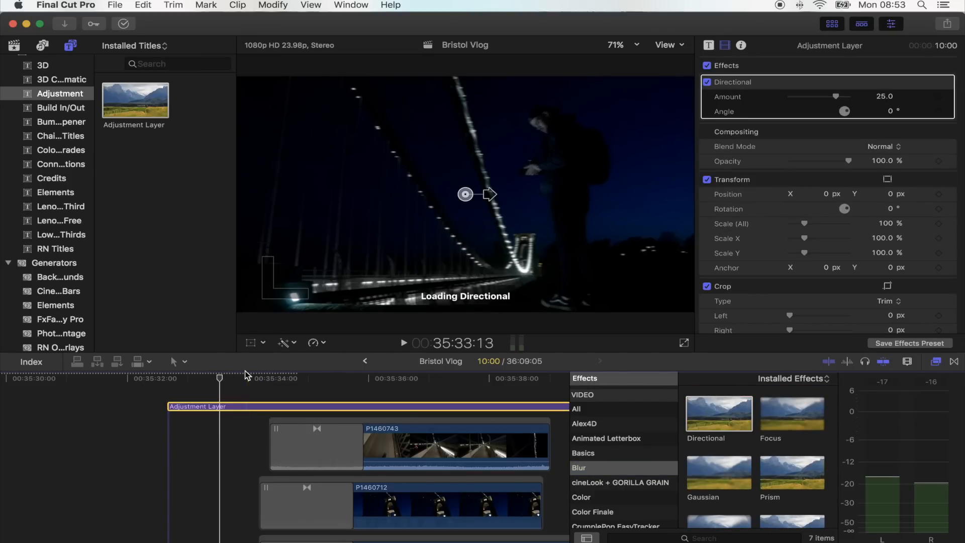
Set the Directional blur Amount to 0 and add keyframes for Amount and Angle at 35:33:13.
click(815, 100)
drag(815, 99, 734, 98)
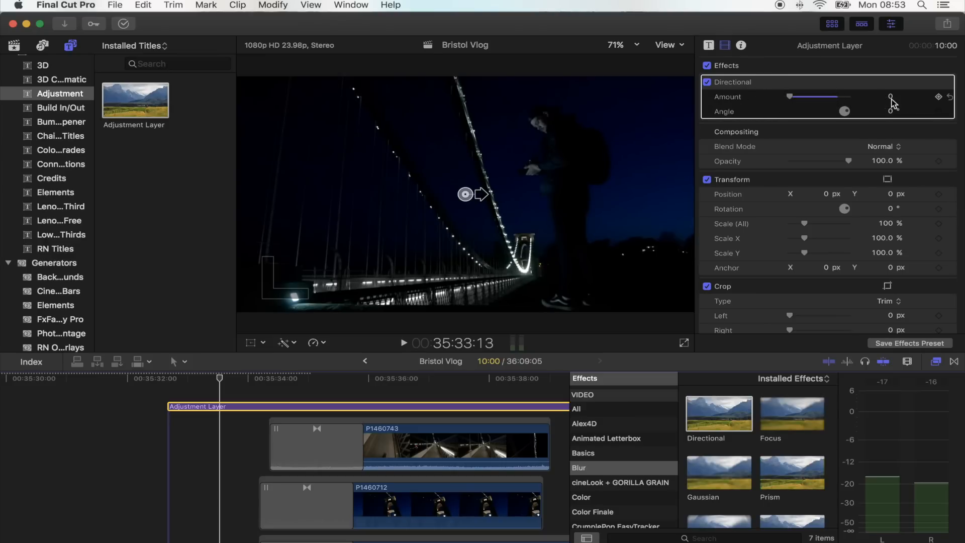
click(938, 96)
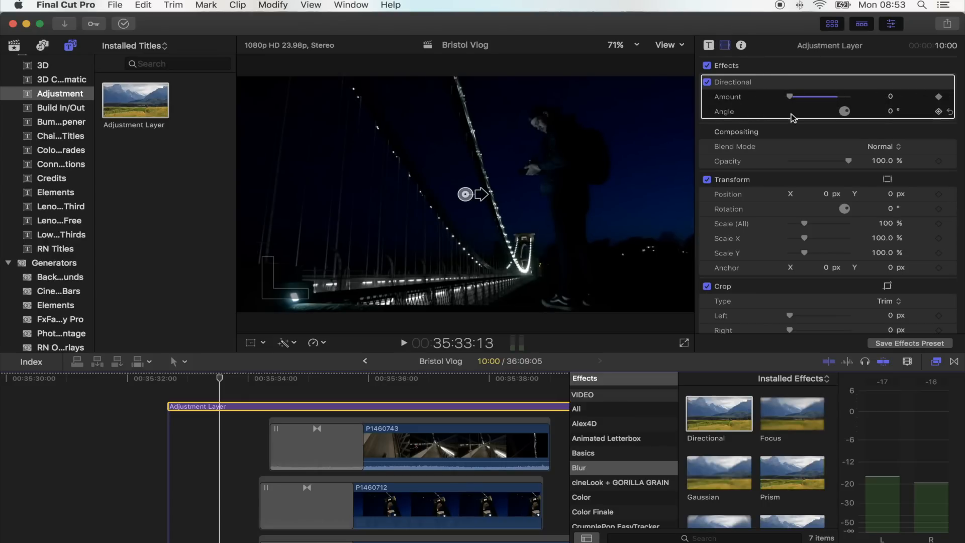
click(939, 113)
Keyframe the Directional blur at 35:33:23 with Amount 0 and Angle 272.3°.
click(237, 381)
scroll(238, 385, down, 2)
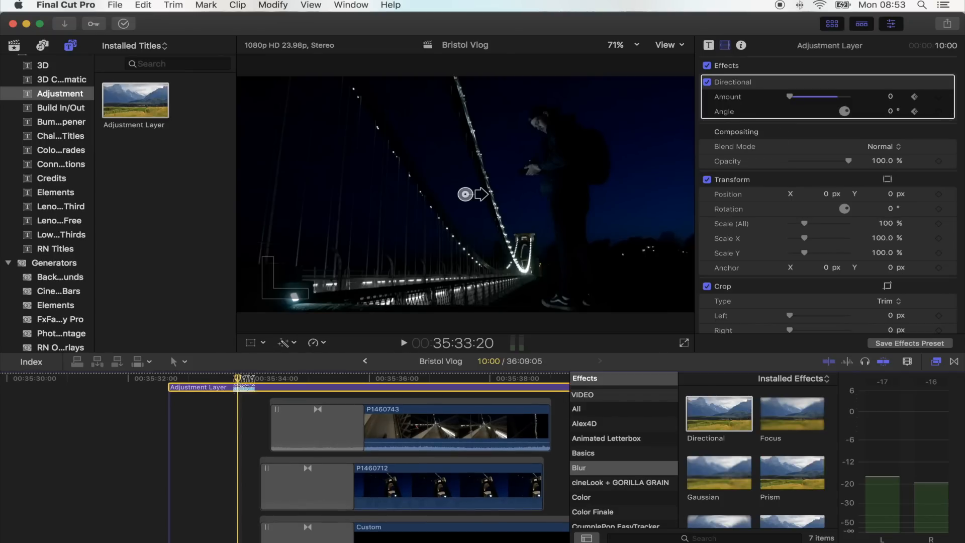
scroll(245, 378, right, 1)
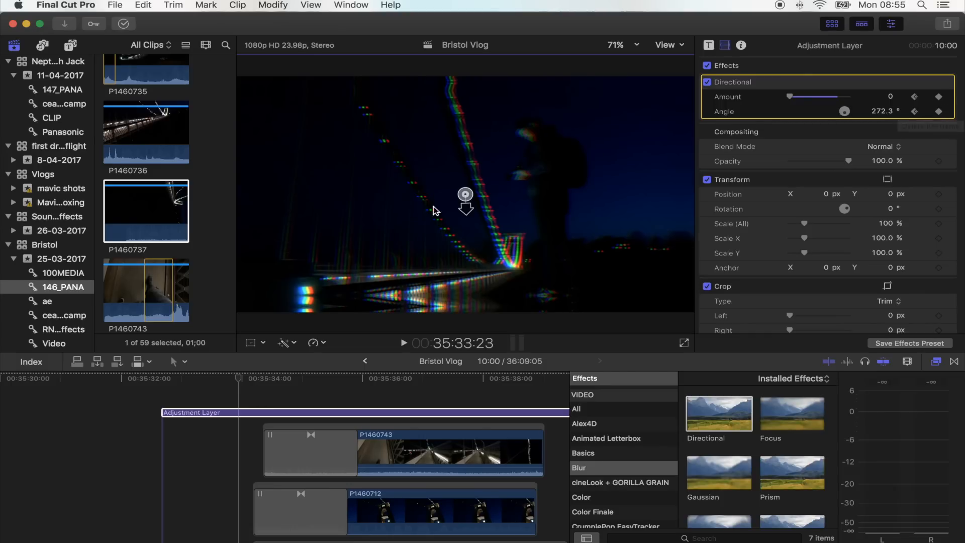
Advance into the transition and strengthen the downward Directional blur to an Amount of about 252.
key(Right)
key(Right)
key(Right)
key(Right)
key(Right)
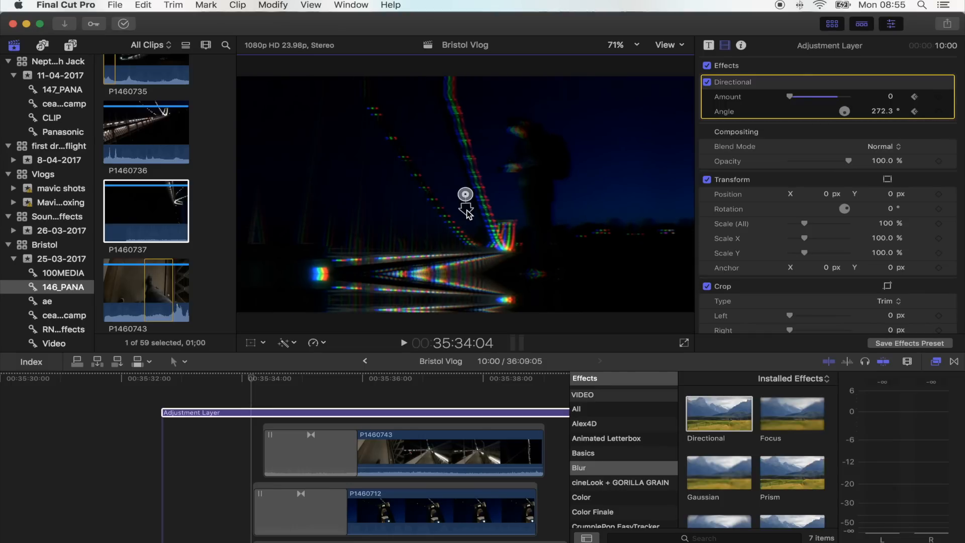
drag(468, 215, 487, 294)
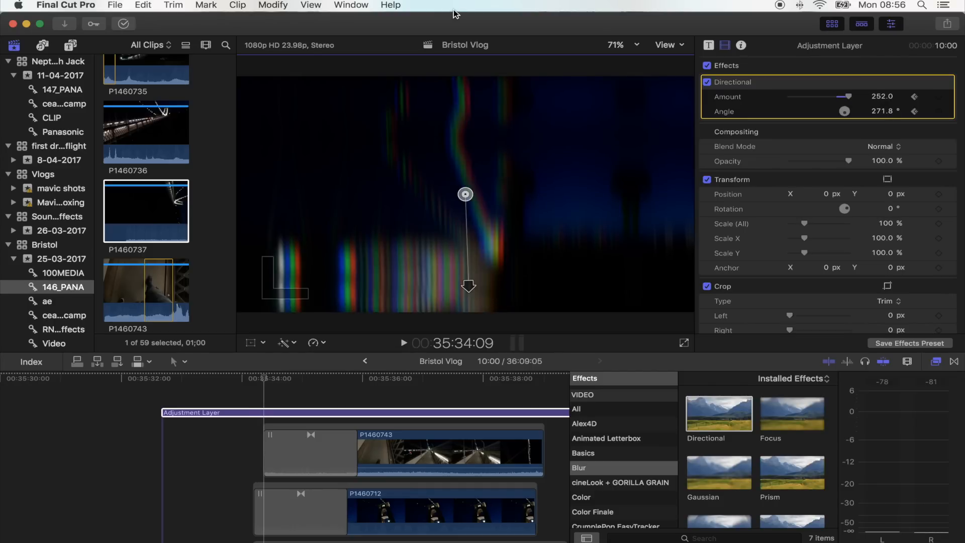
Tilt the Directional blur diagonally with keyframes of Amount 253.8 and Angle 295.6°.
click(503, 281)
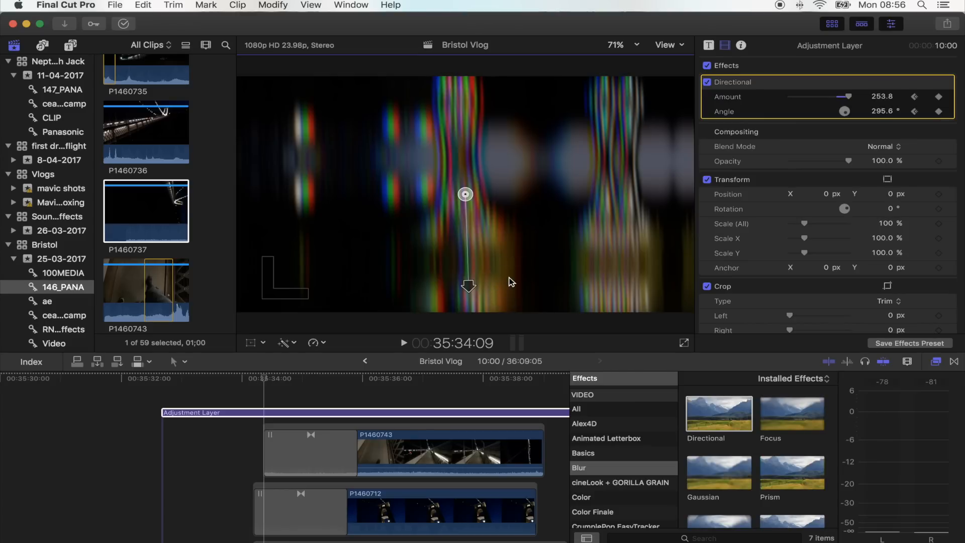
click(484, 285)
key(space)
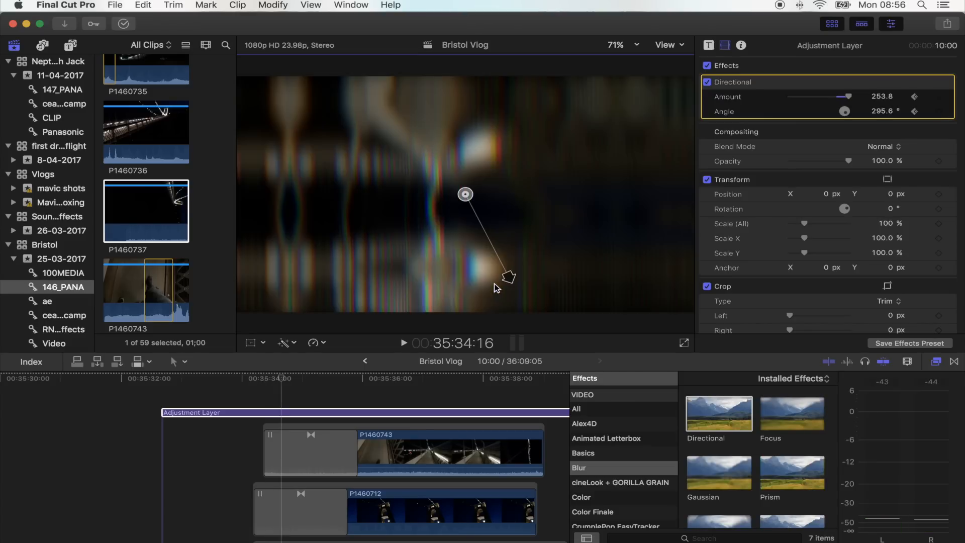
Play further through the transition and pull the Directional blur back to an Amount of about 0.
key(space)
key(space)
key(space)
key(space)
drag(507, 279, 466, 182)
key(space)
Trim the Adjustment Layer to a duration of 2:21 around the blurred transition.
key(Right)
key(Right)
key(Right)
click(357, 378)
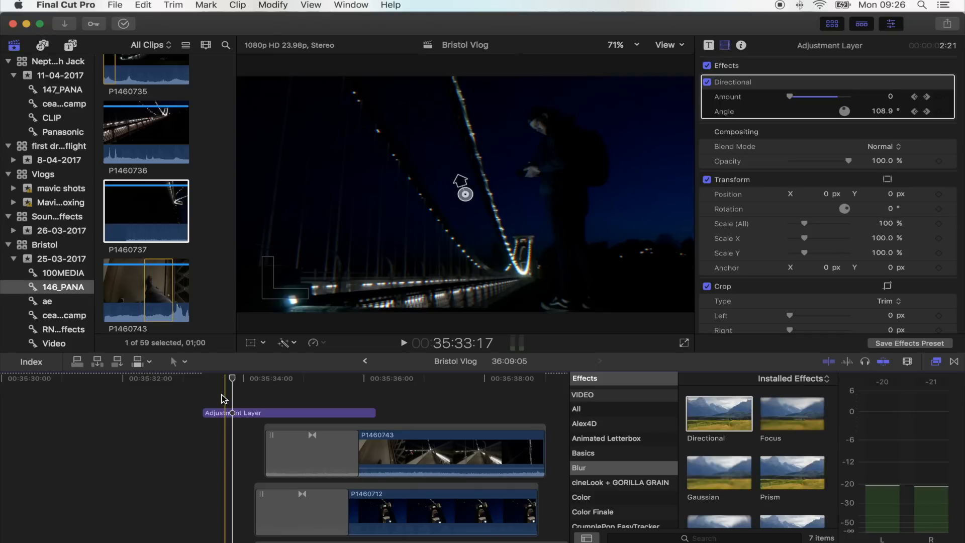
Preview the blurred transition by playing and scrubbing from 35:33:17.
key(space)
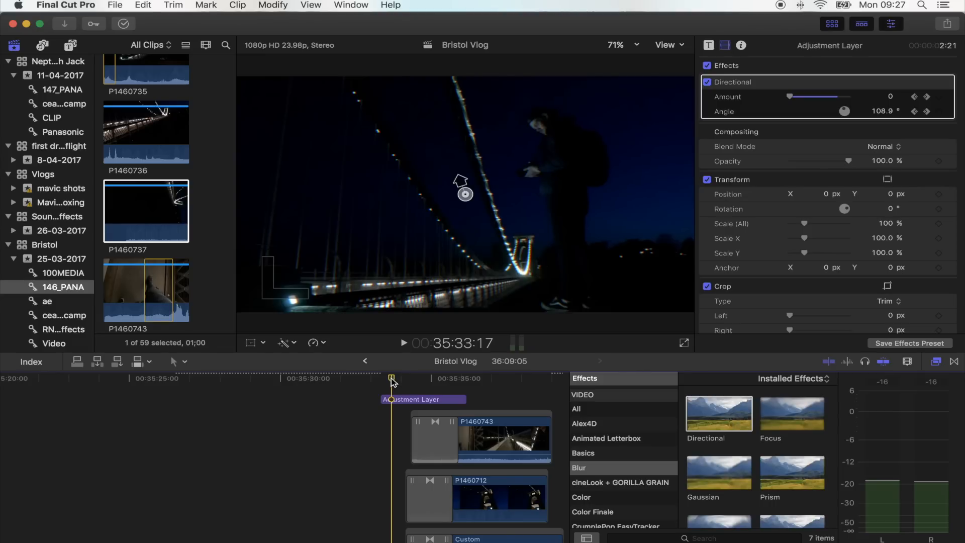
drag(392, 382, 401, 381)
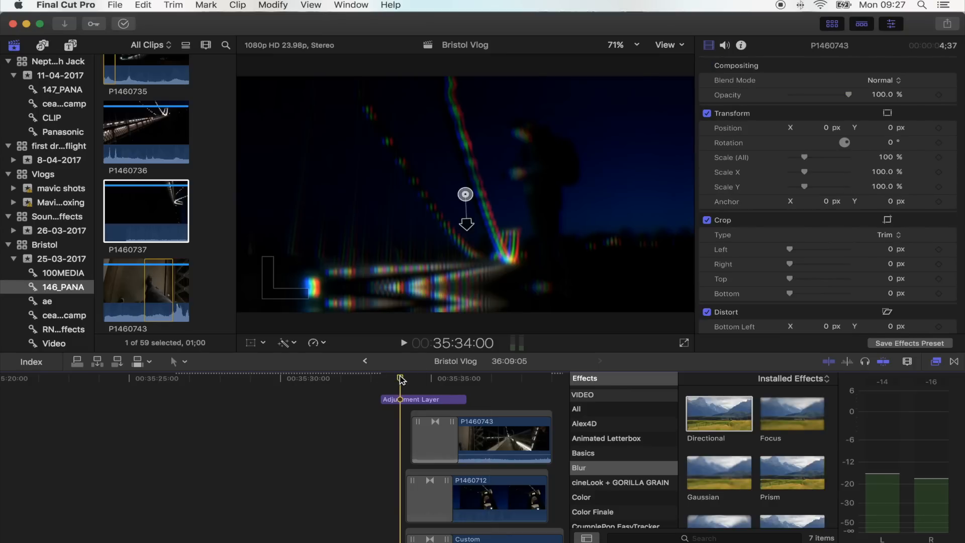